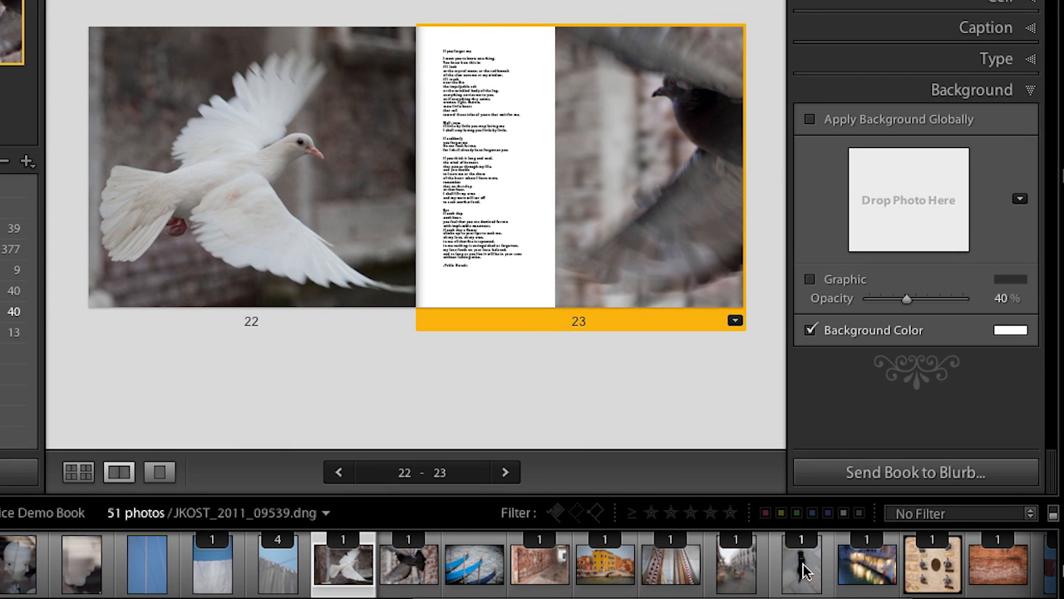
Set the blurred street photo as page 23's background graphic and remove the pigeon photo from that page's photo cell
drag(737, 572, 907, 190)
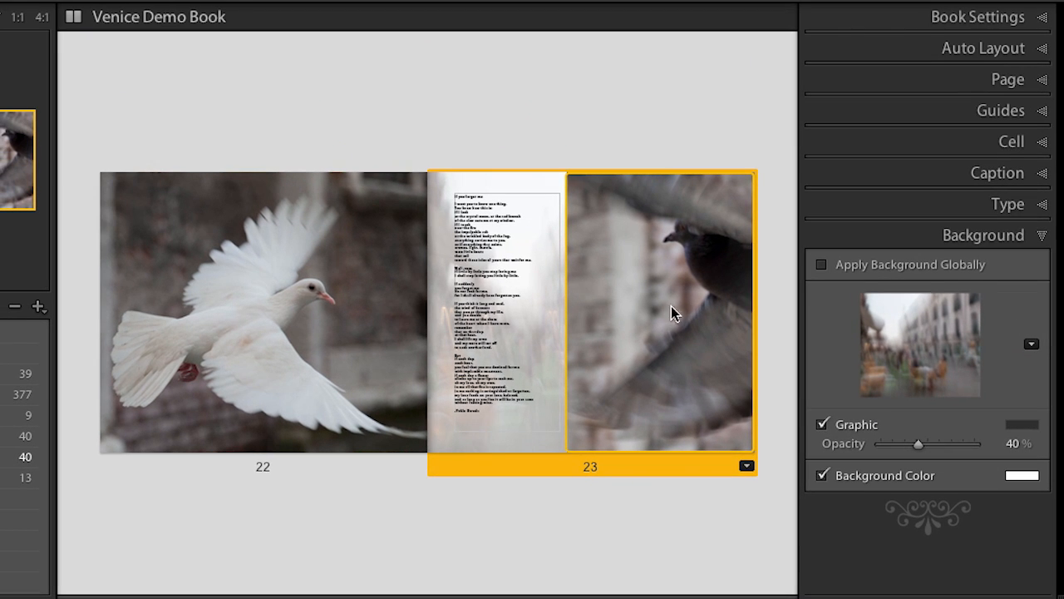
click(679, 286)
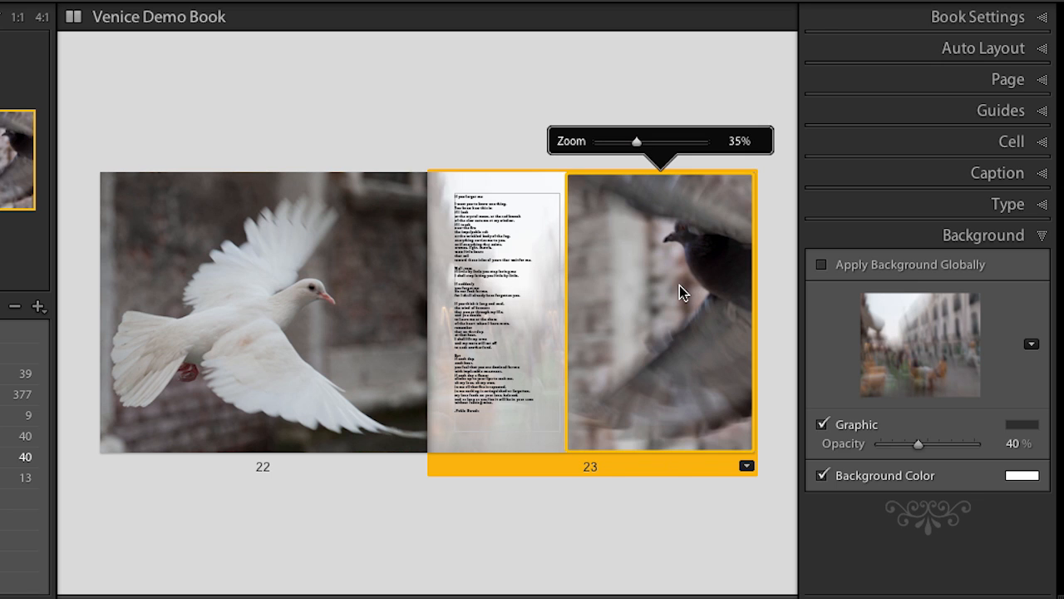
key(Delete)
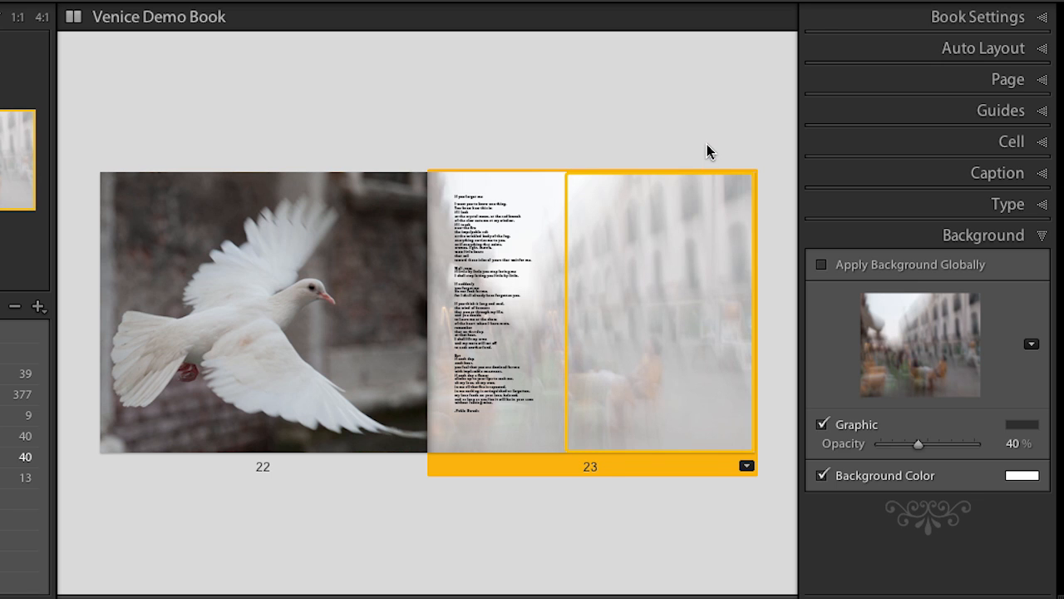
click(707, 146)
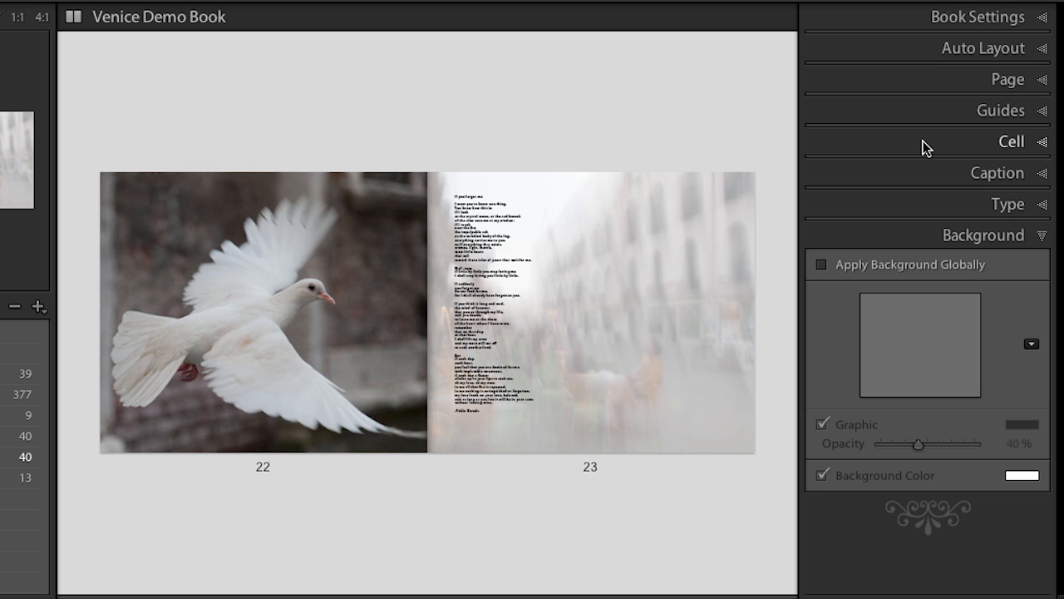
Show the page guides over the spread, and hide them again
click(920, 104)
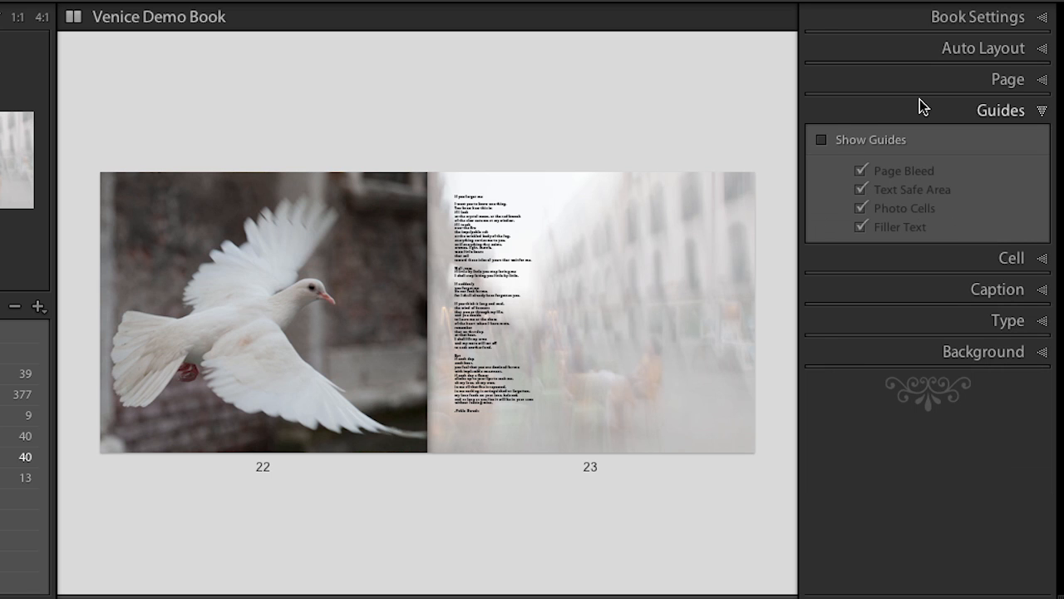
click(823, 139)
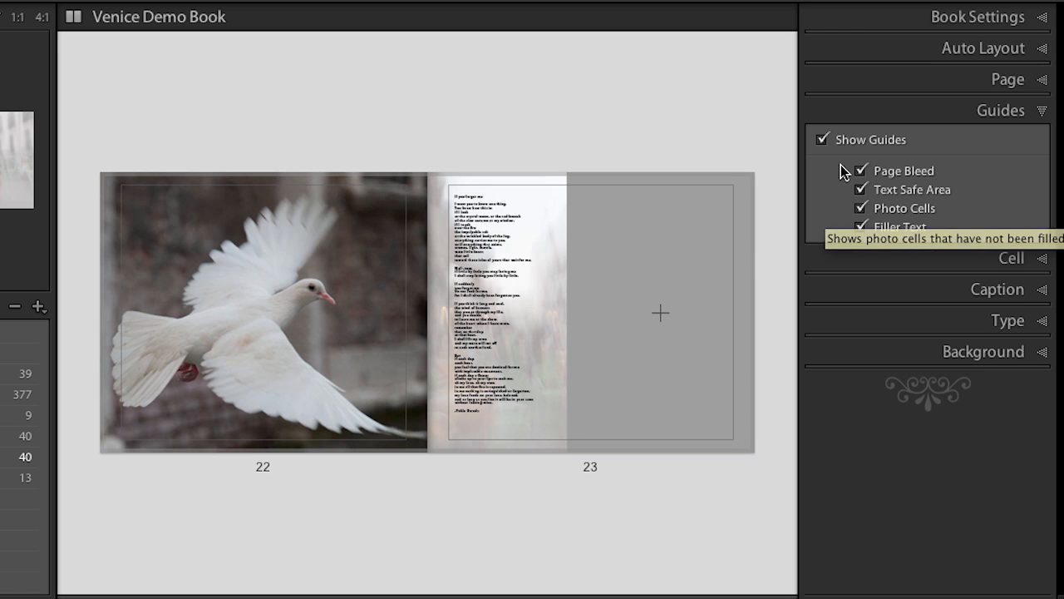
click(821, 140)
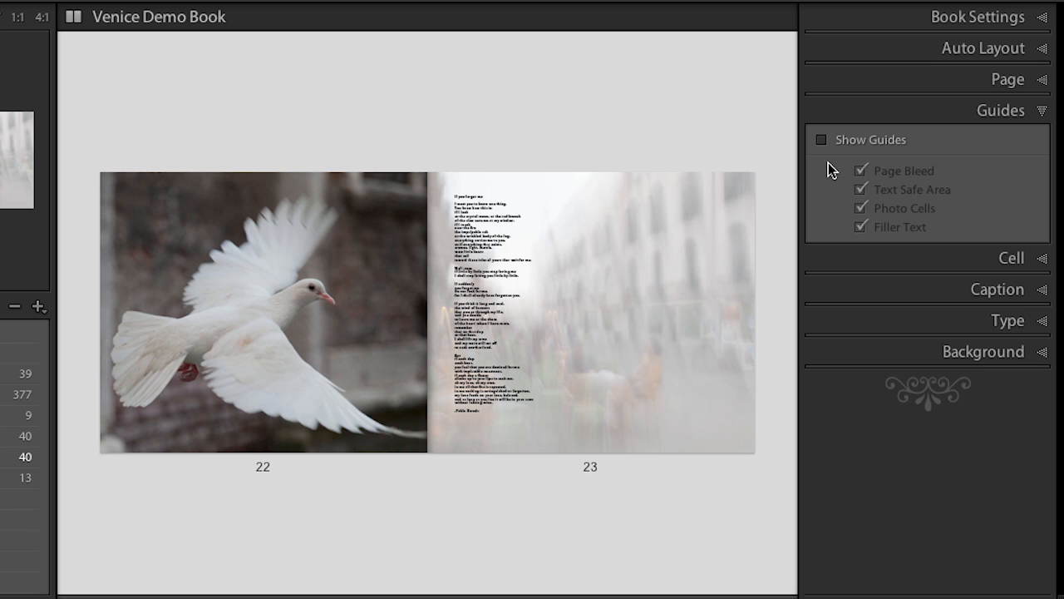
key(super+shift+g)
key(super+shift+g)
Go back to page 23's background settings and view the whole book as multiple pages, starting from the covers
click(902, 357)
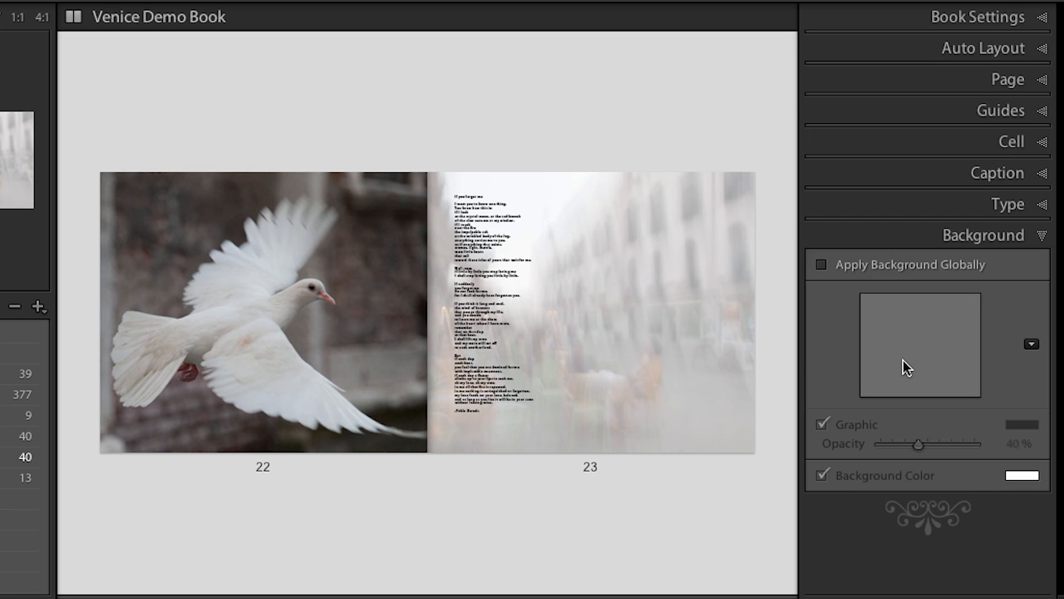
click(549, 444)
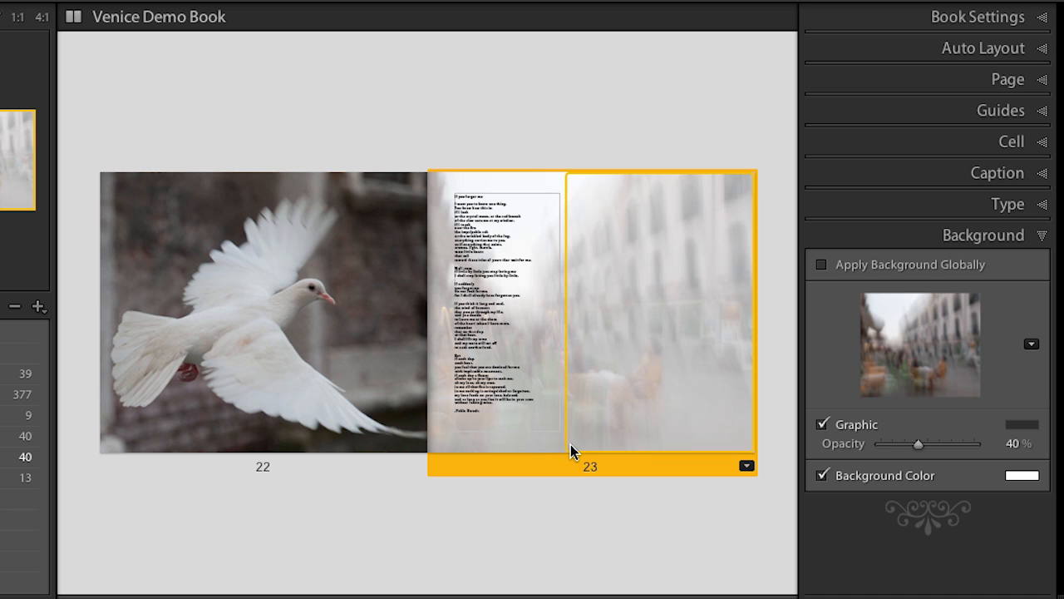
key(ctrl+e)
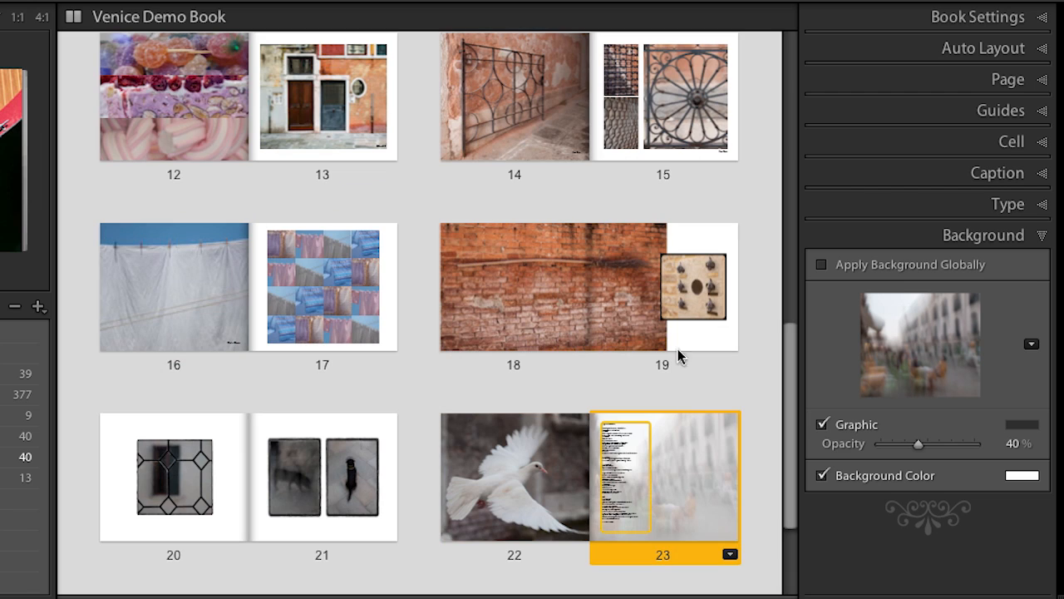
drag(795, 373, 792, 28)
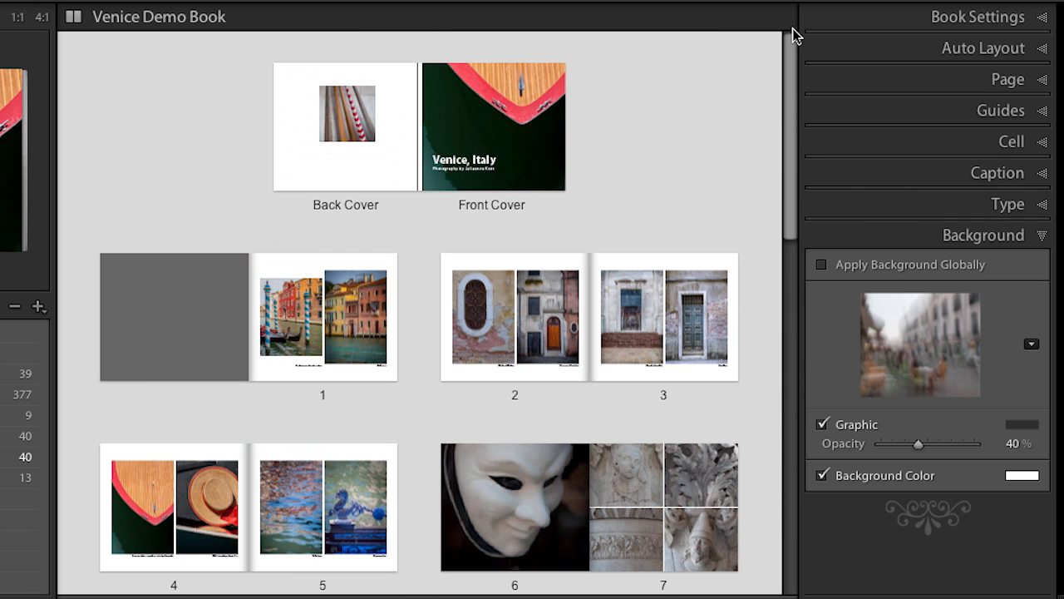
Add the 1 Photo page layout with a single landscape cell inside white margins to the favorite layouts
click(910, 79)
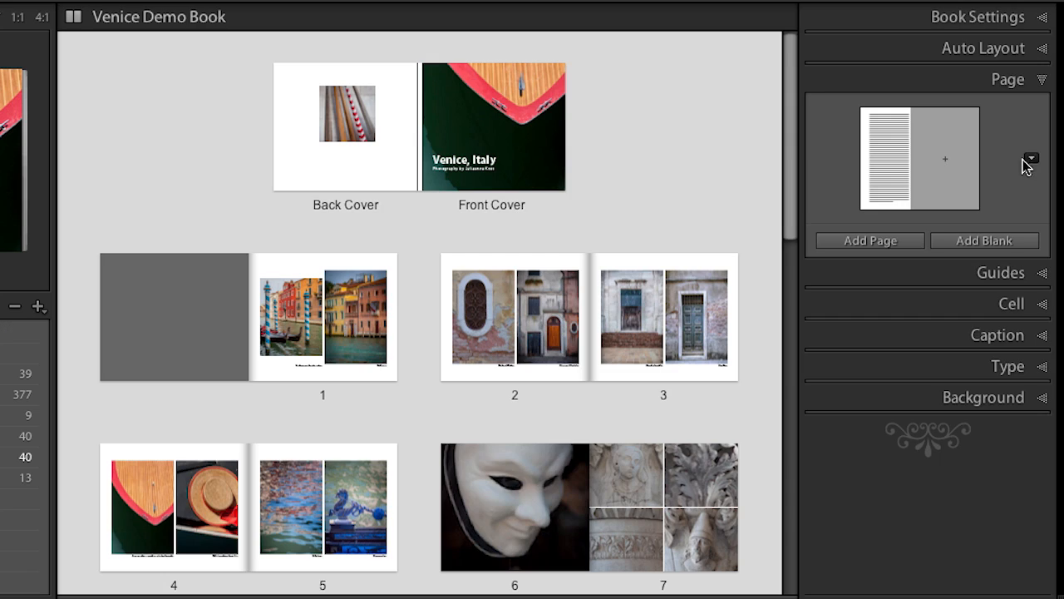
click(1031, 160)
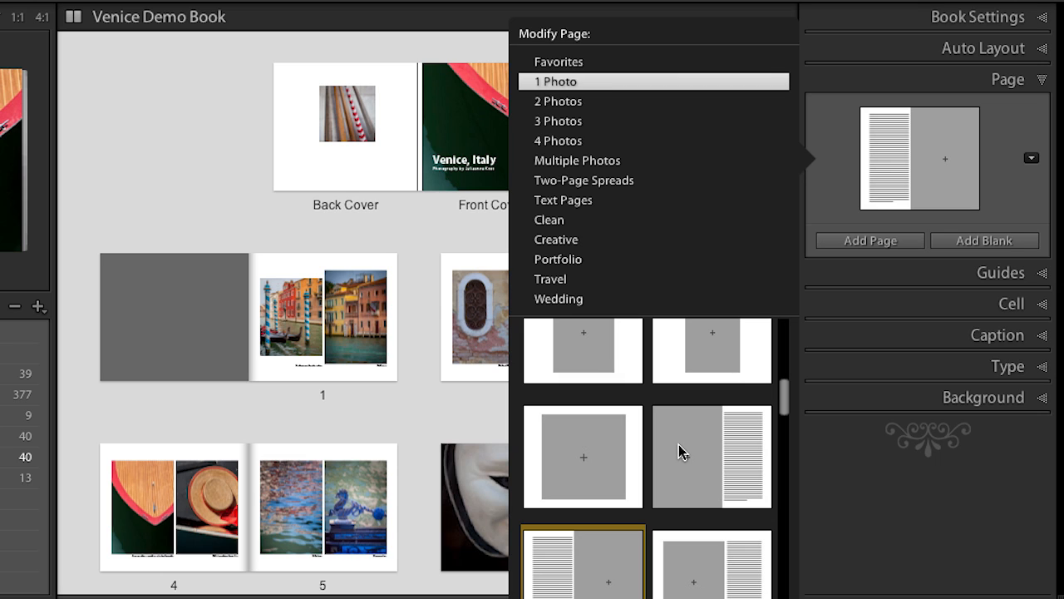
scroll(678, 444, down, 5)
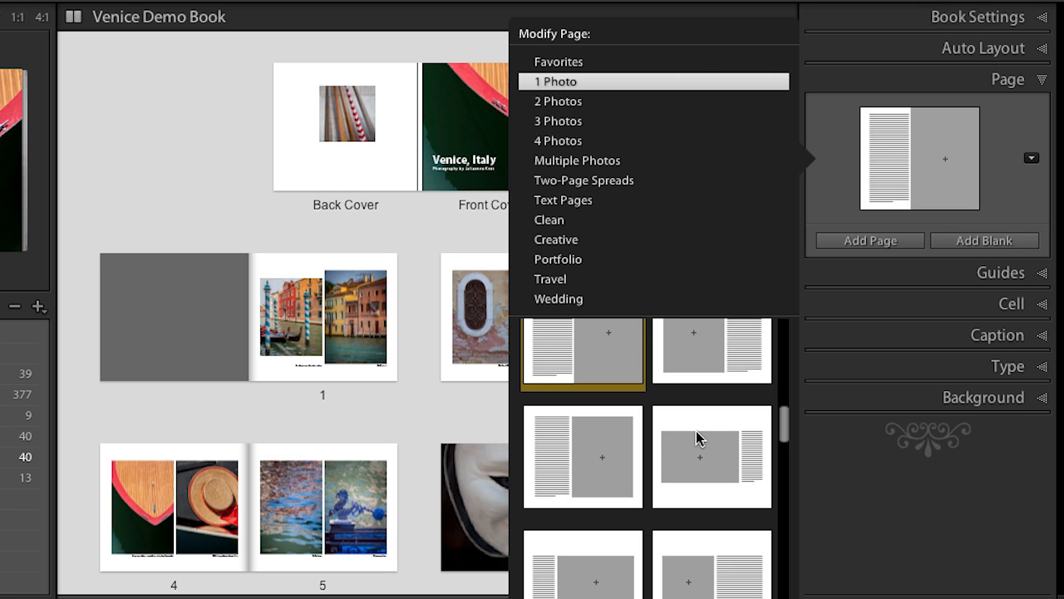
scroll(700, 439, up, 5)
scroll(695, 438, up, 5)
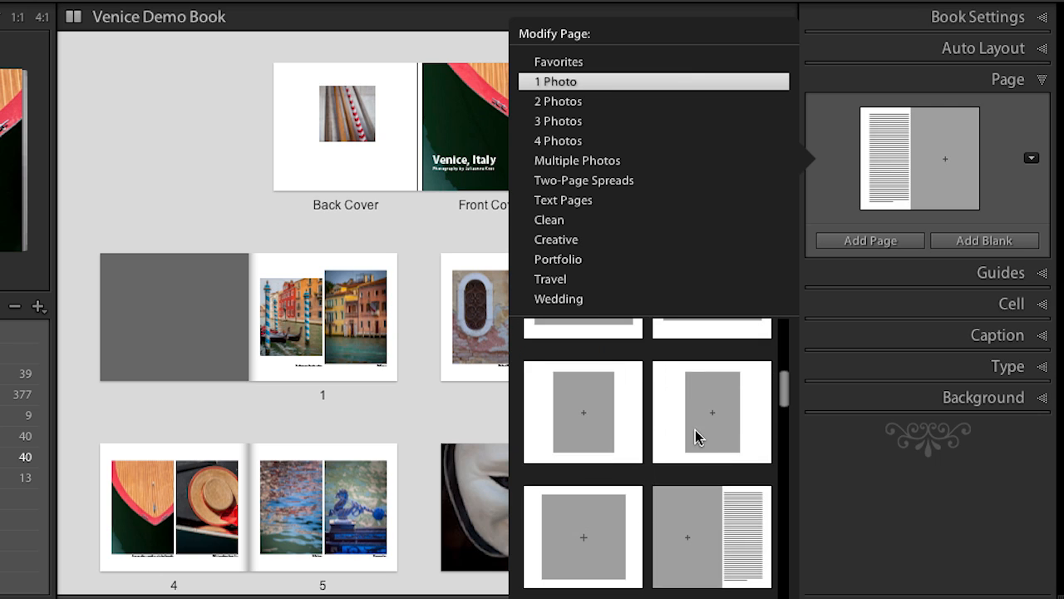
scroll(695, 430, up, 3)
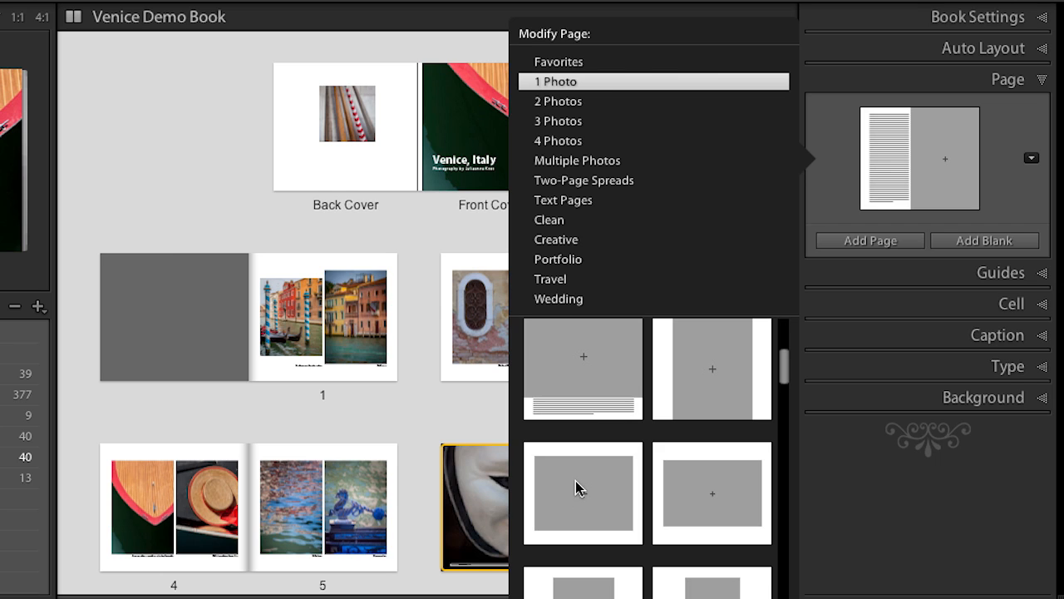
right_click(575, 480)
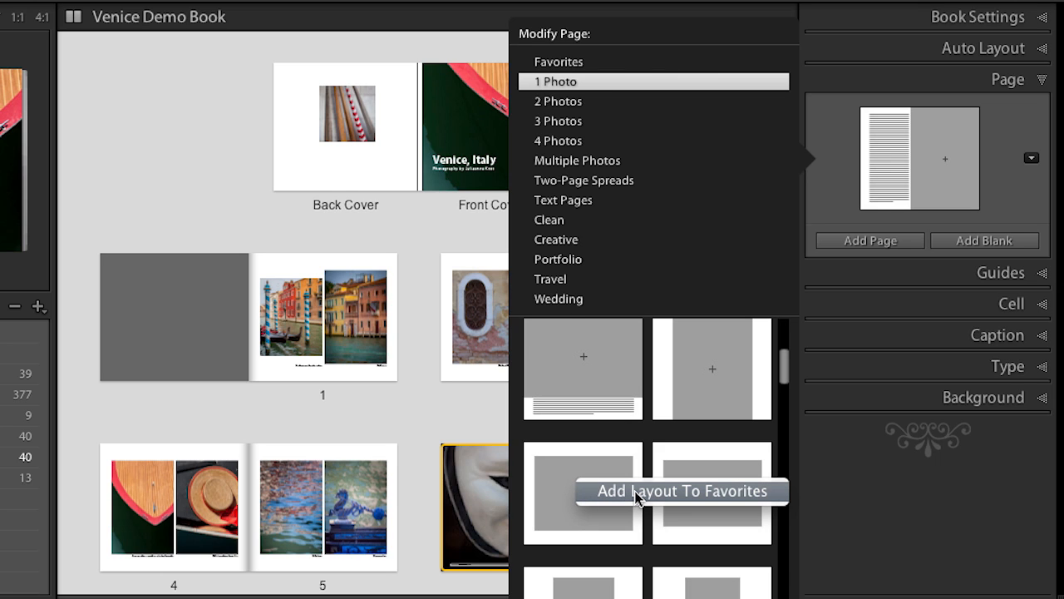
click(638, 491)
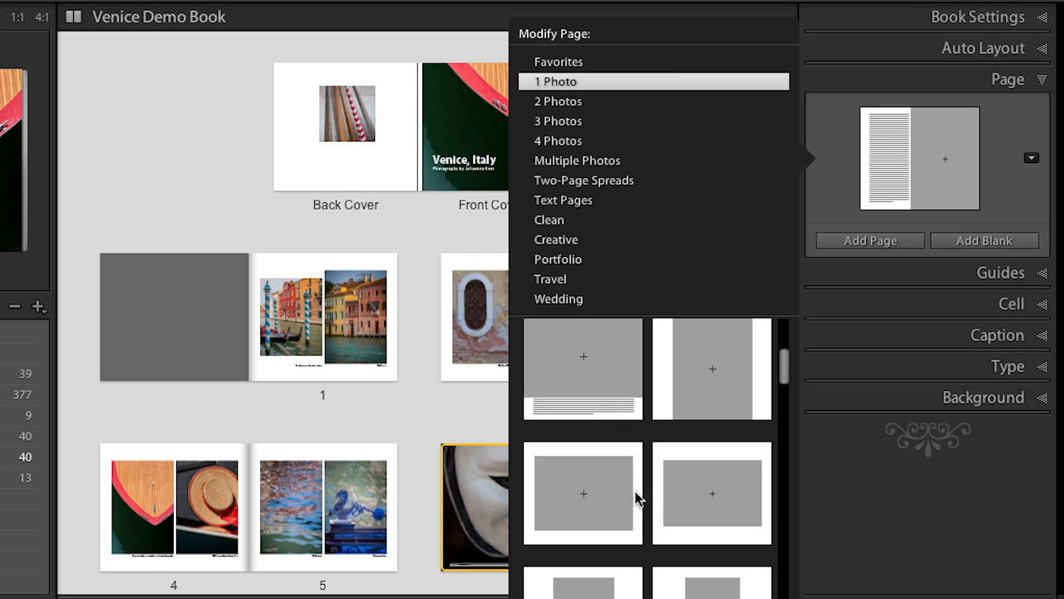
Remove the layout with two vertically stacked photo cells from the favorite page layouts
click(582, 63)
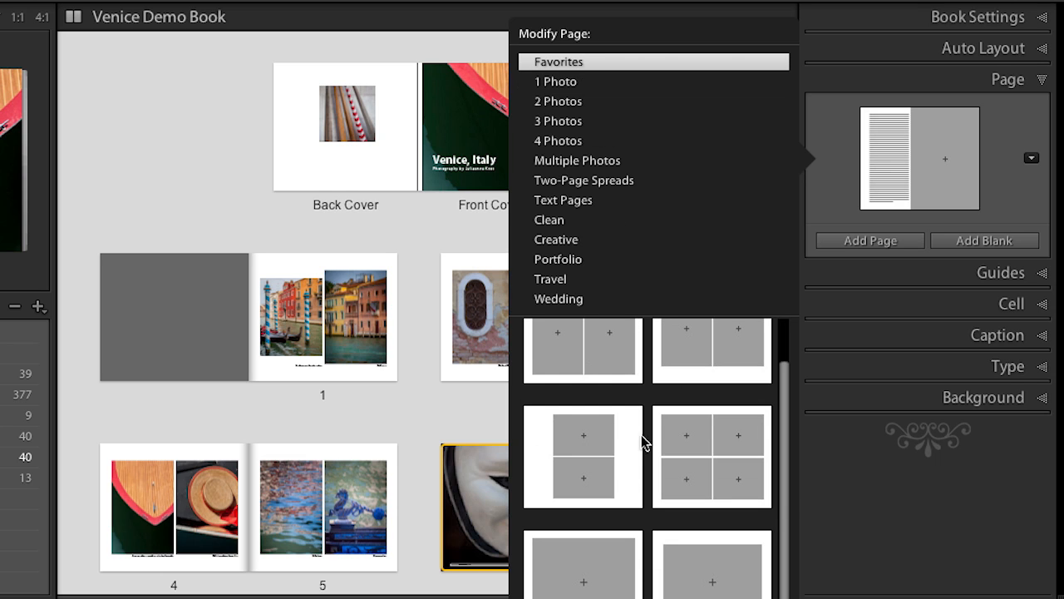
scroll(645, 514, up, 1)
scroll(648, 514, down, 1)
right_click(581, 456)
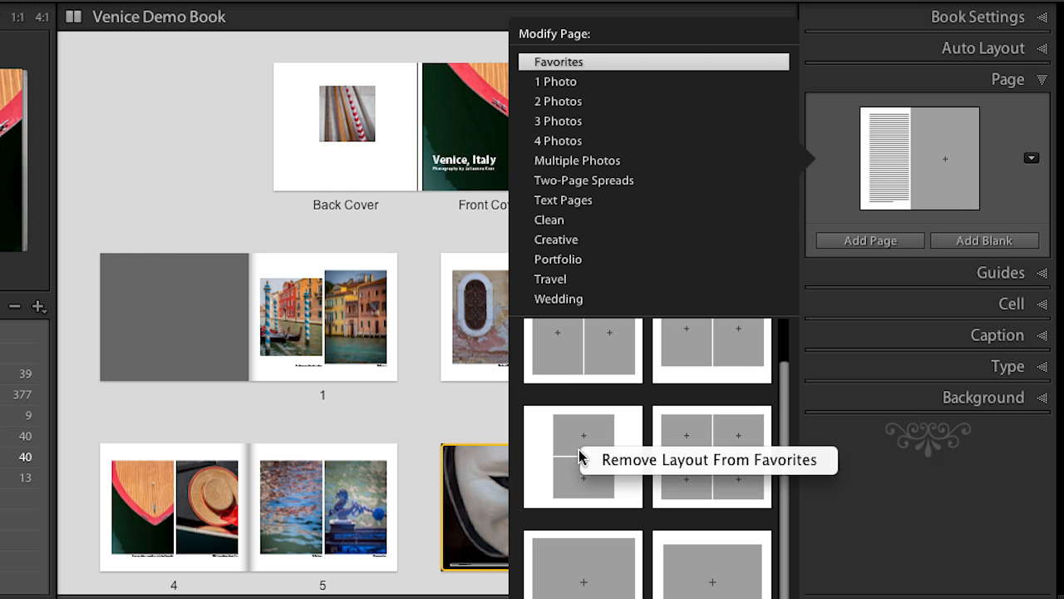
click(665, 458)
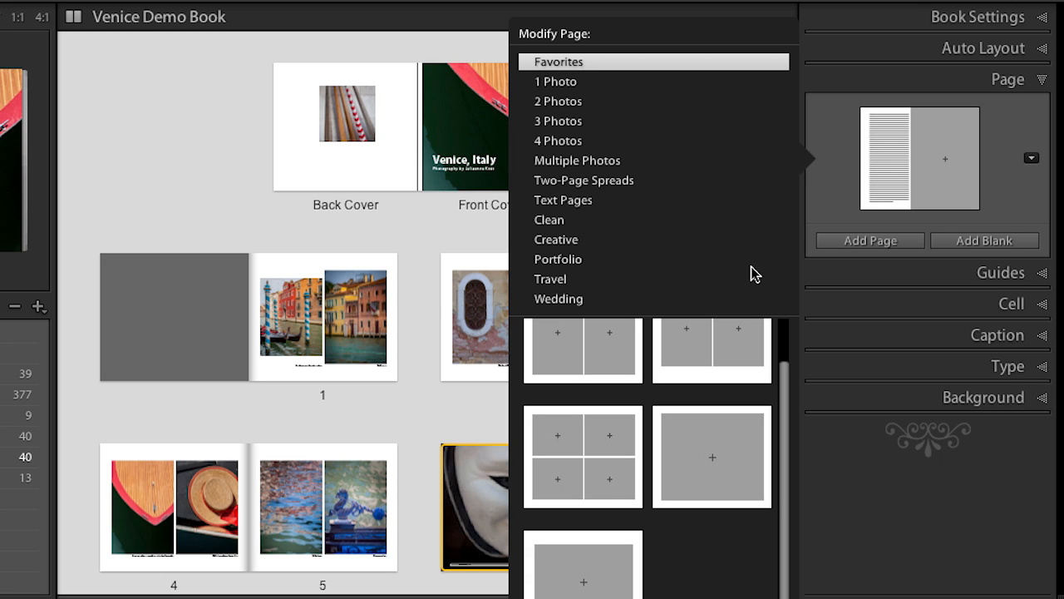
click(450, 240)
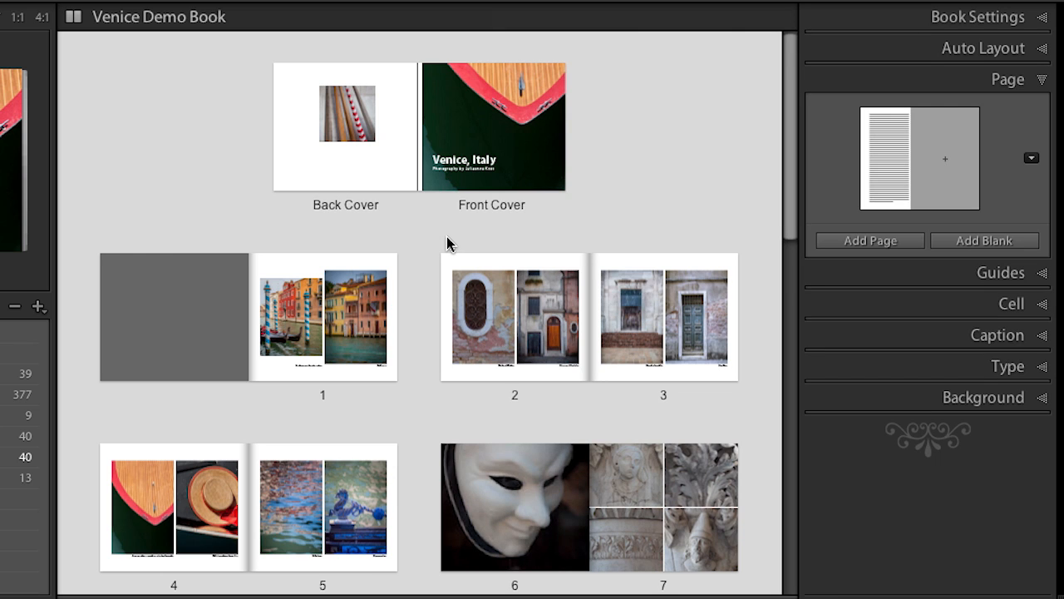
Try Random From Favorites with different photo counts for the right pages in the *JK 10x8 2-up LR Fill auto layout preset, and discard the edits
click(913, 52)
click(931, 77)
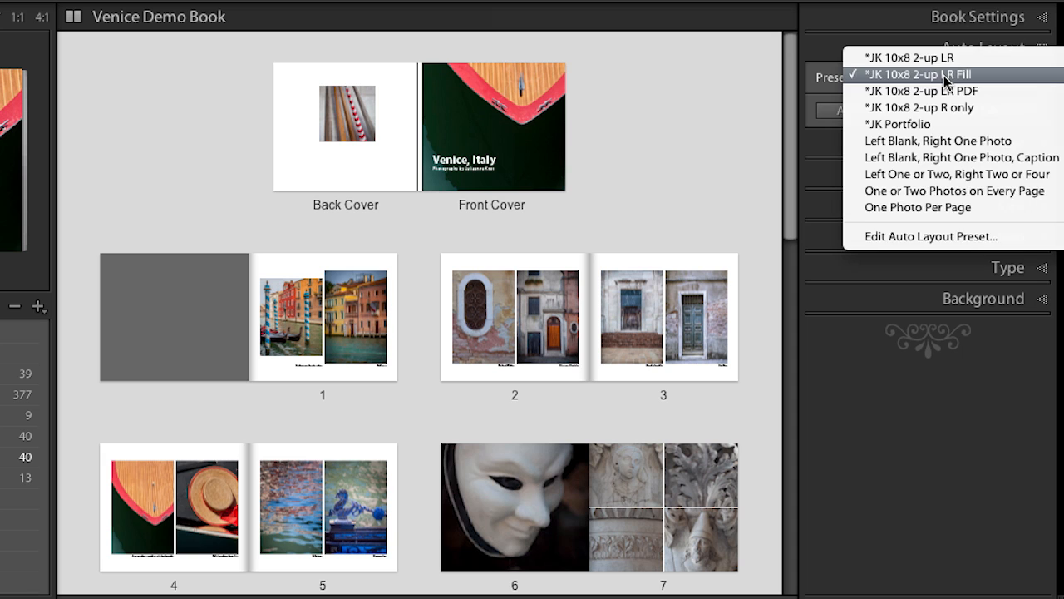
click(940, 236)
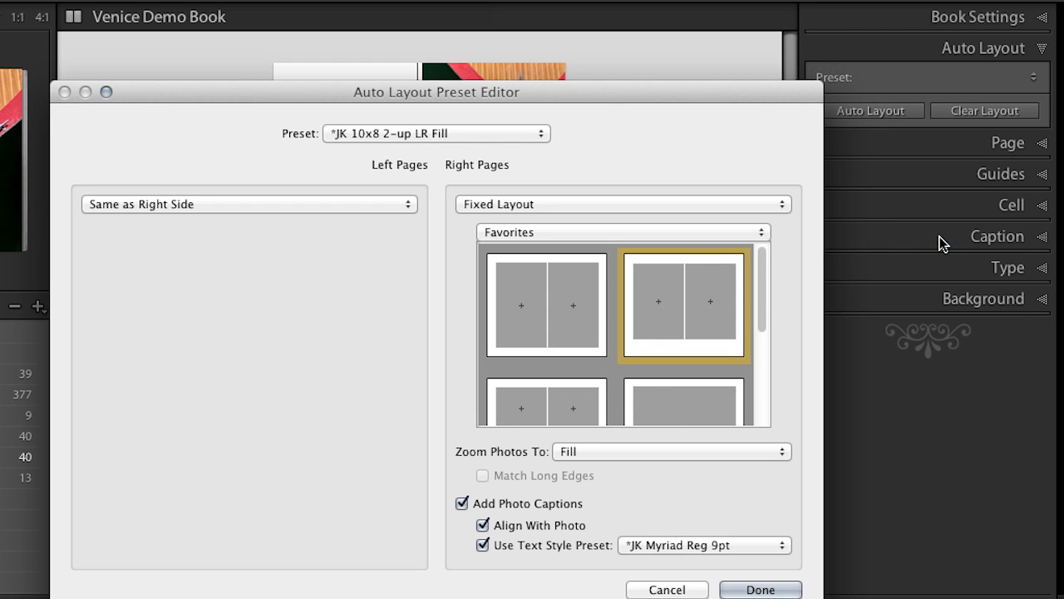
click(573, 206)
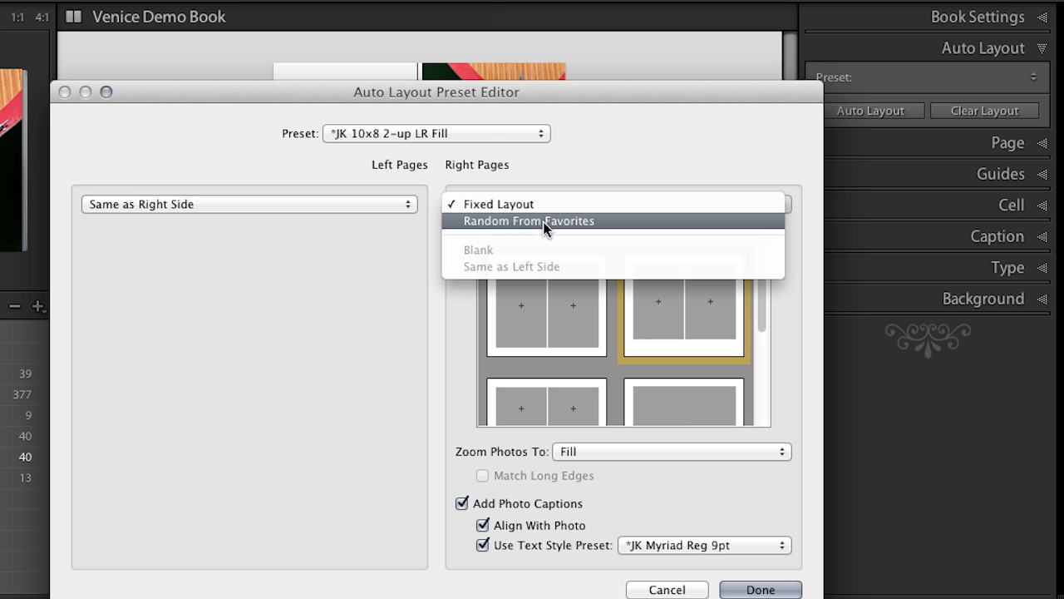
click(545, 222)
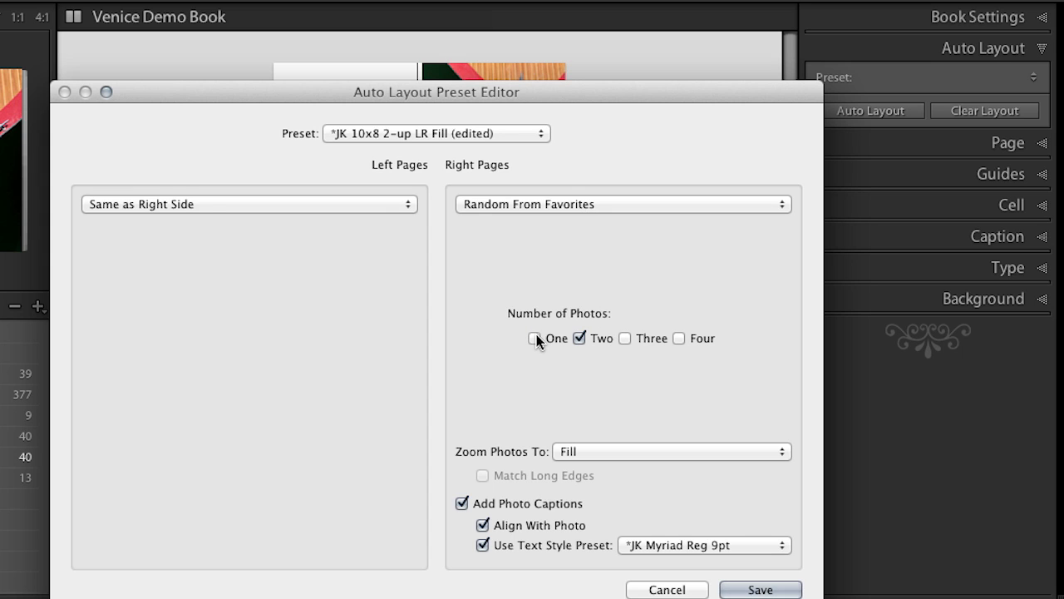
click(534, 338)
click(579, 339)
click(679, 339)
click(680, 339)
click(657, 590)
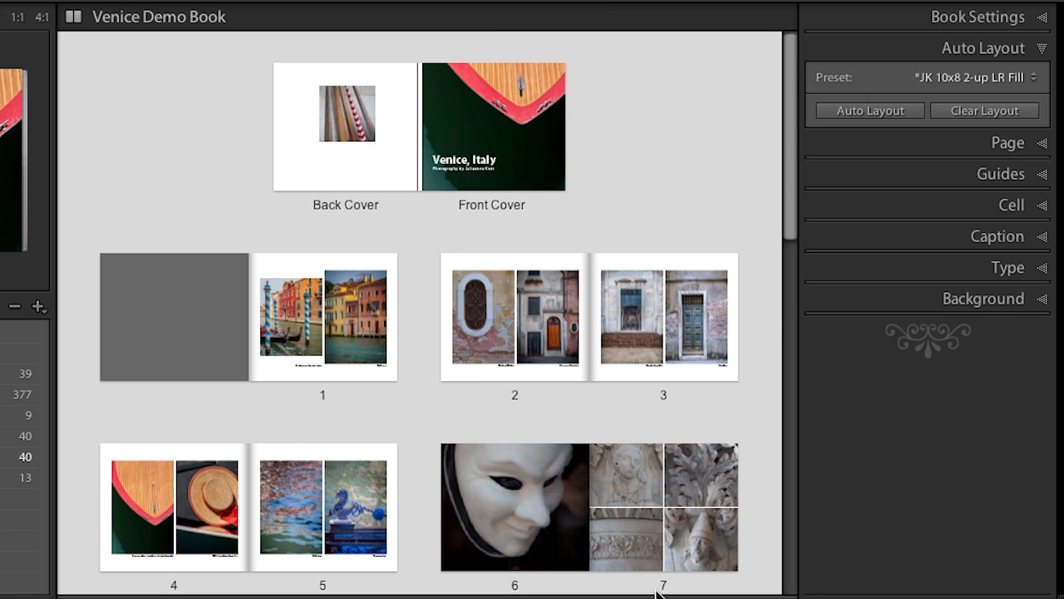
Open page 7's stone carving photo in Develop, select all four carving photos together and turn on Auto Sync
click(653, 549)
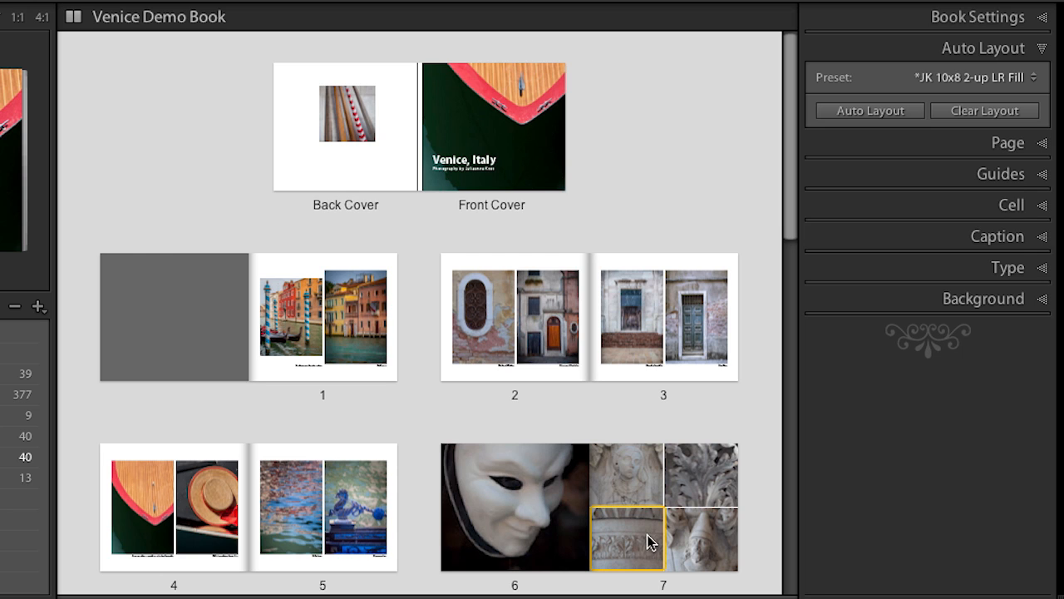
click(634, 472)
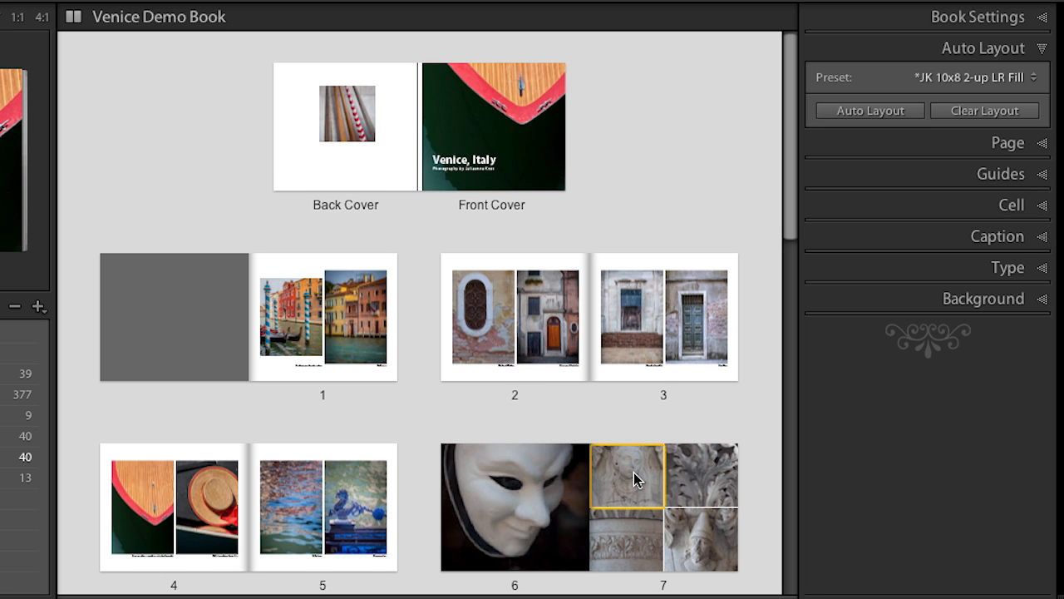
click(634, 479)
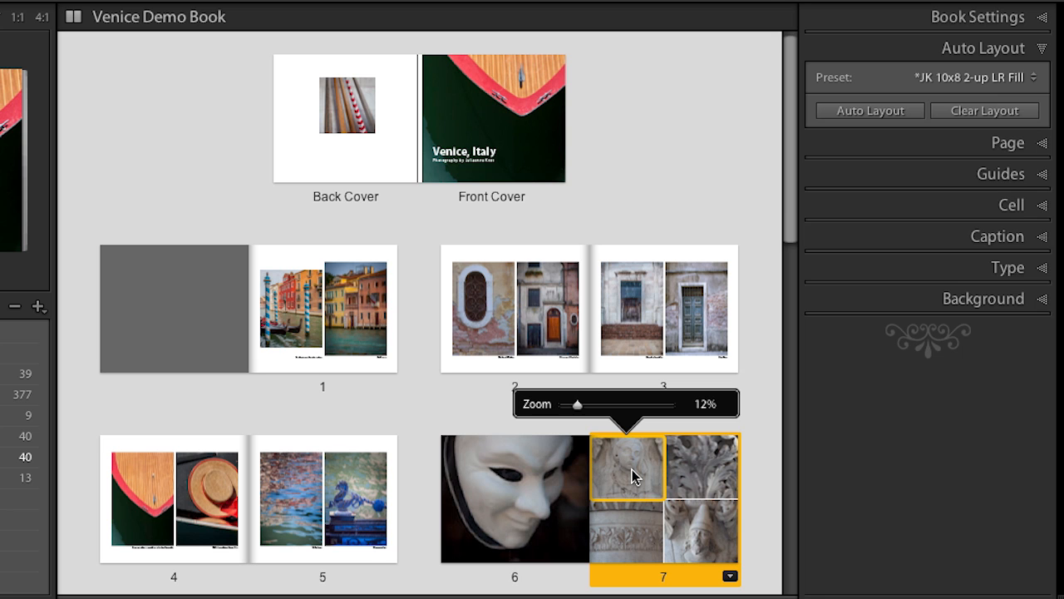
key(d)
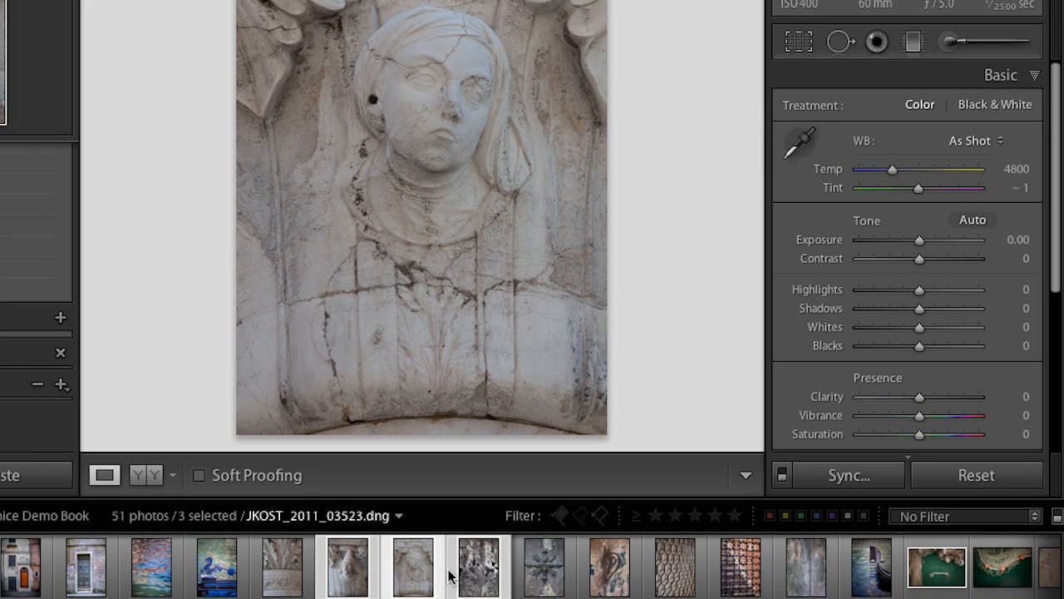
super+click(287, 572)
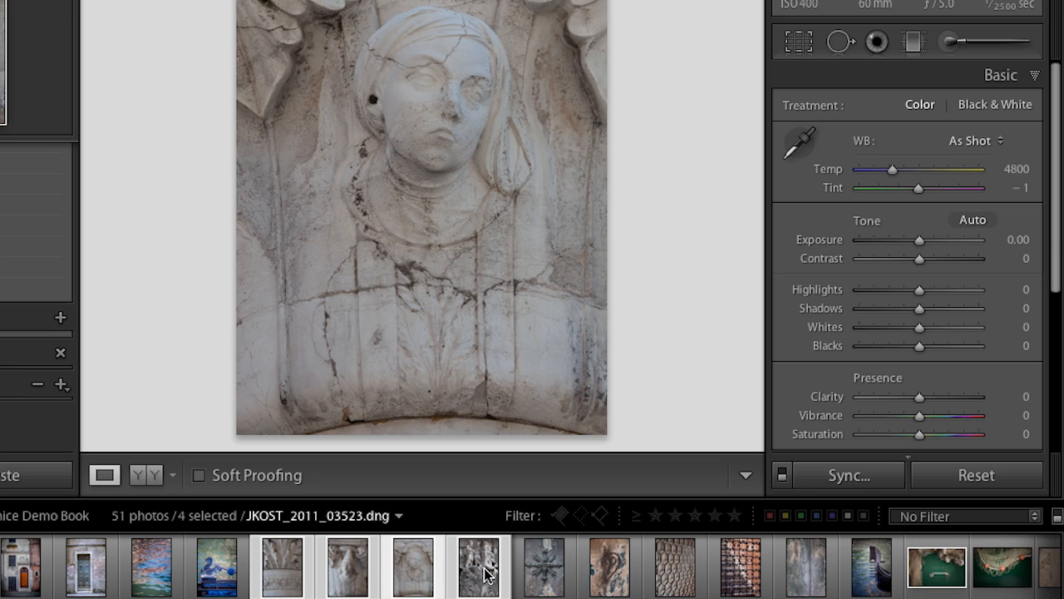
click(783, 474)
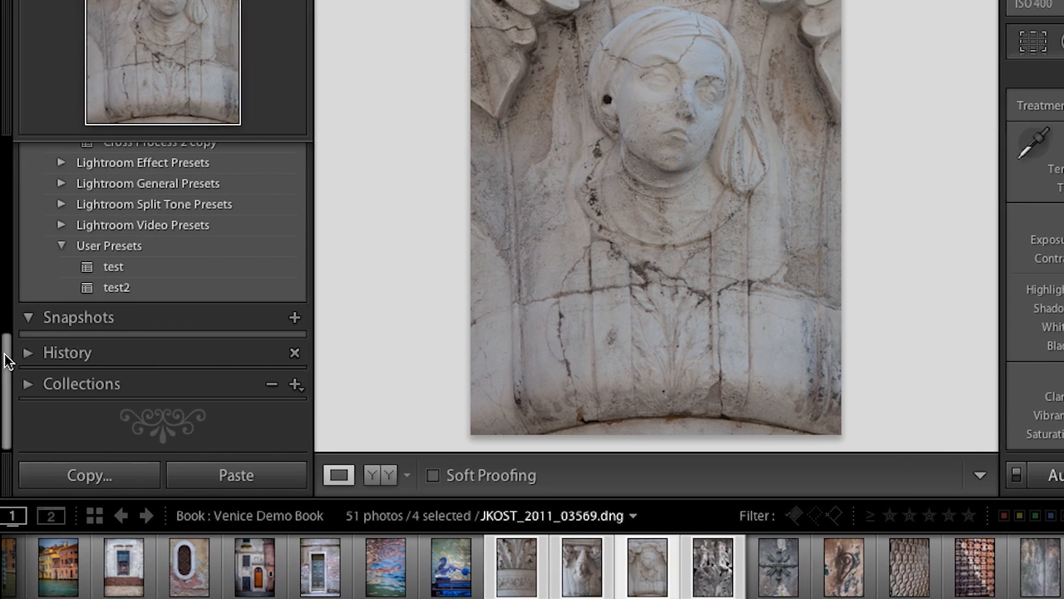
Apply the * Auto B/W mix preset and the * Sepia 40H 30S preset to the four selected carving photos
drag(7, 355, 4, 162)
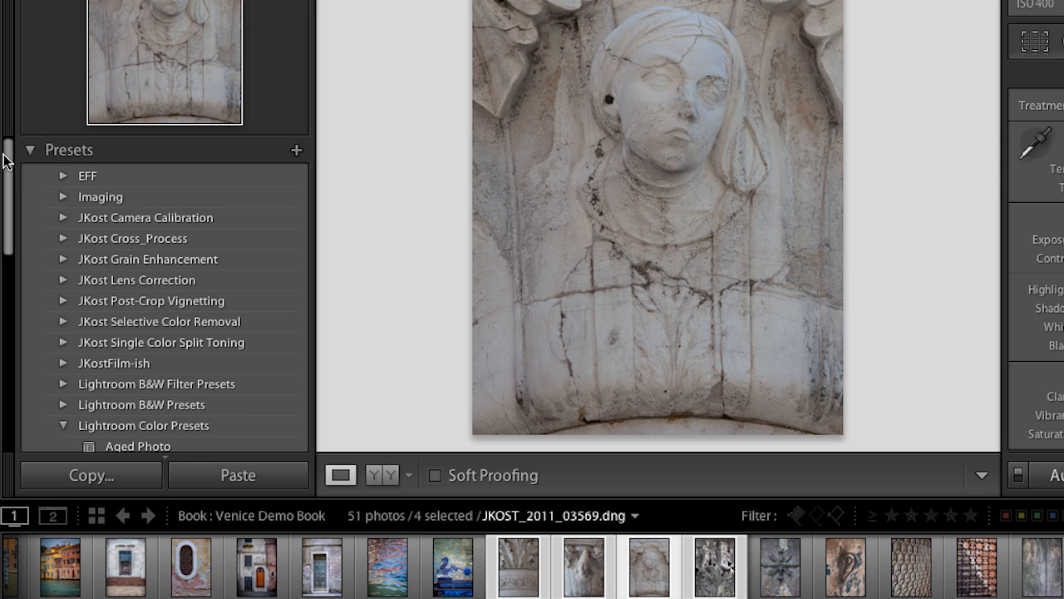
click(64, 343)
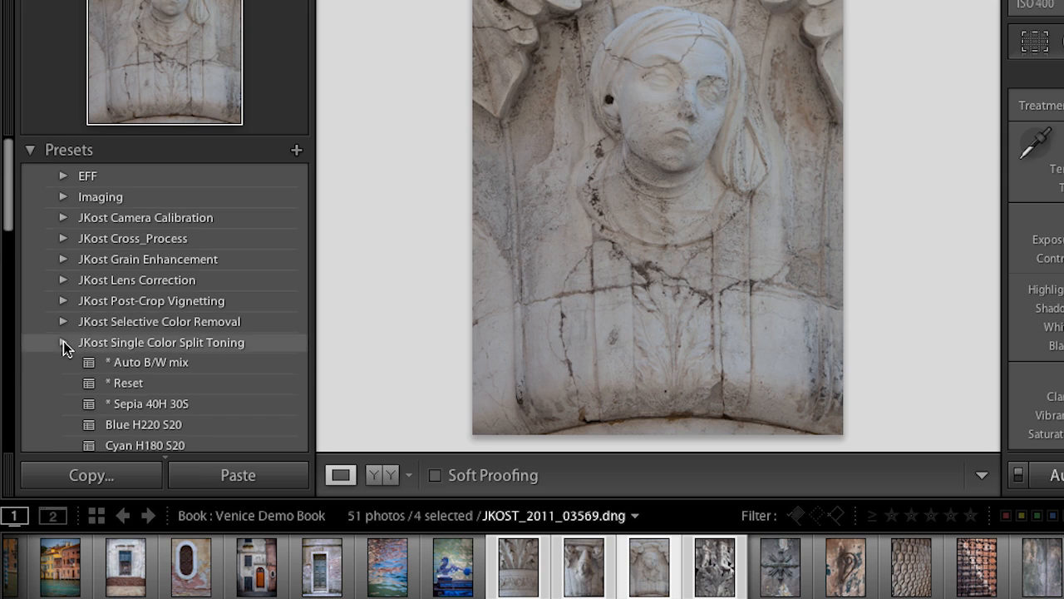
click(141, 364)
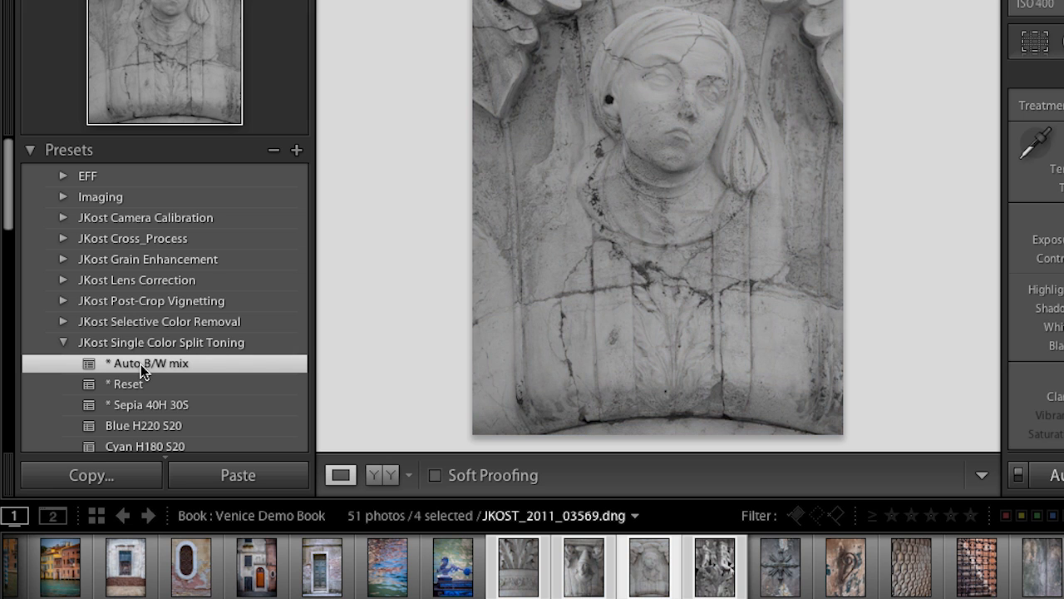
scroll(140, 365, down, 2)
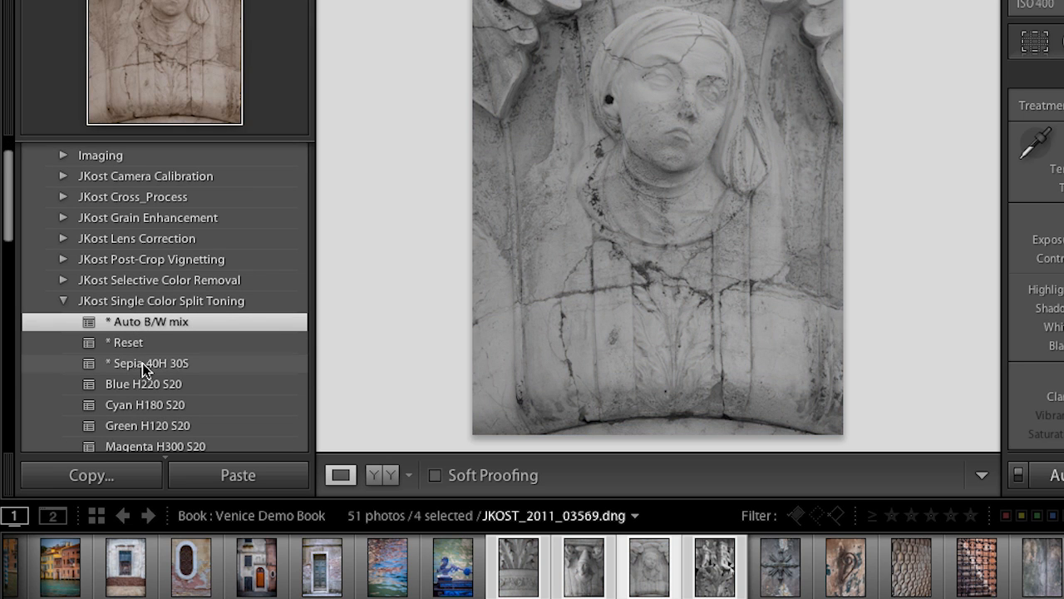
click(142, 363)
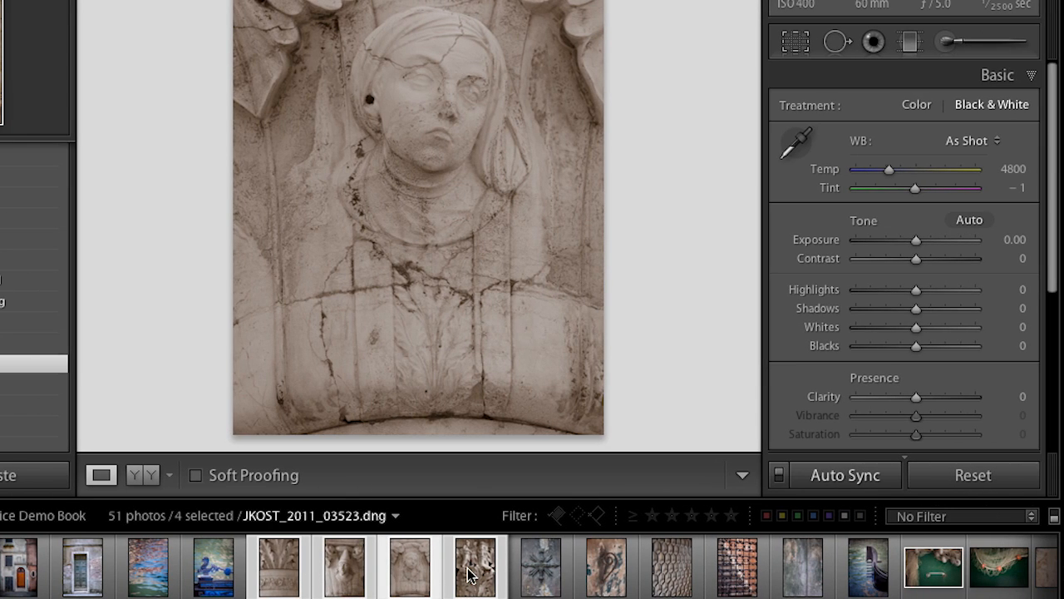
Turn off Auto Sync and return to the Venice Demo Book's multi-page overview
click(779, 475)
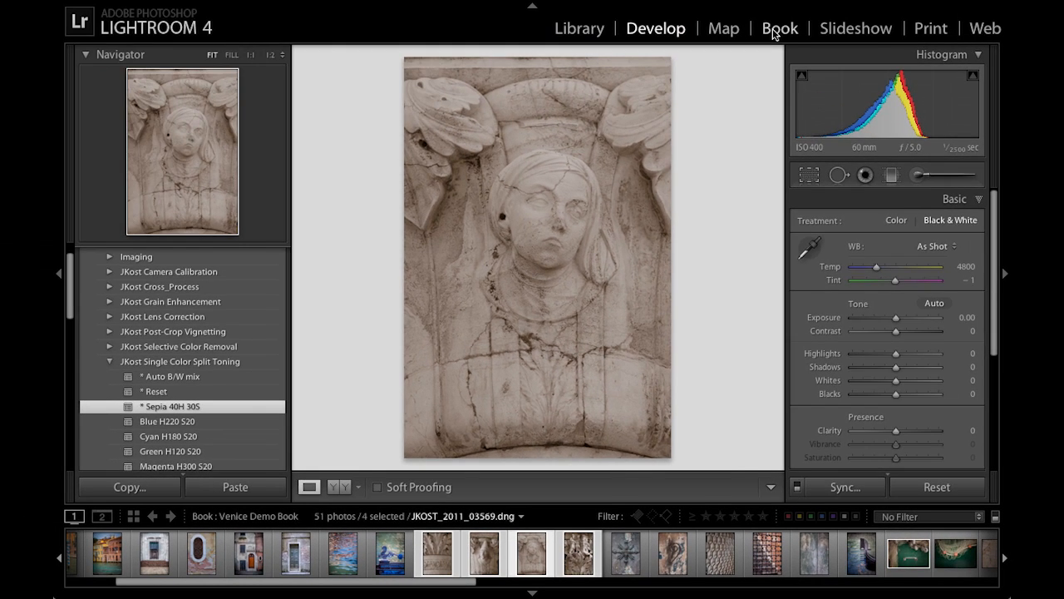
click(776, 33)
click(676, 141)
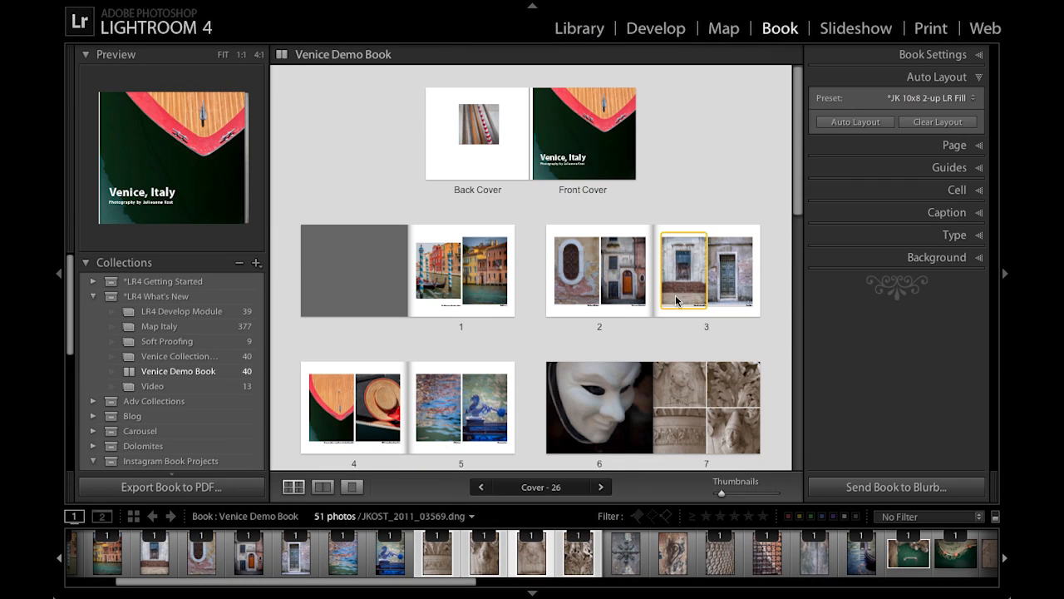
scroll(734, 404, down, 2)
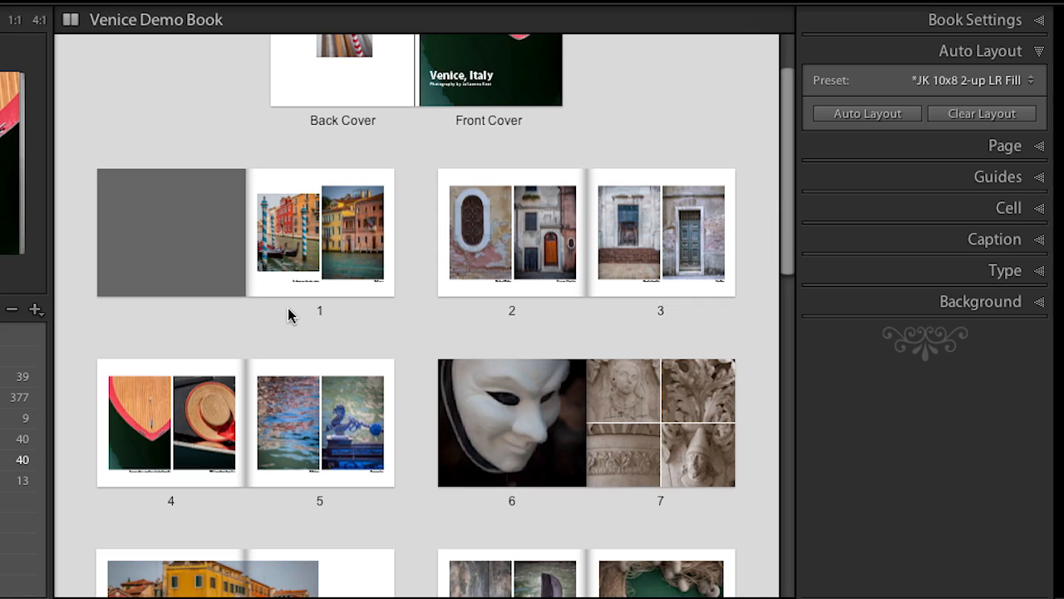
Enlarge page 1 of the book, compare its two photos and select the one with the two boats
double_click(288, 307)
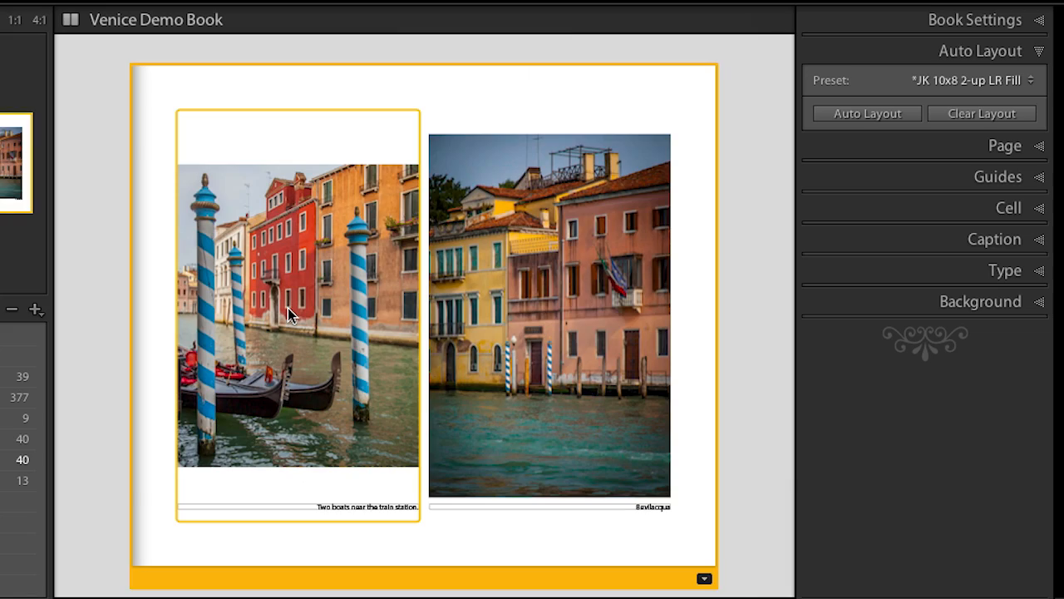
click(585, 283)
click(366, 285)
click(572, 293)
click(351, 242)
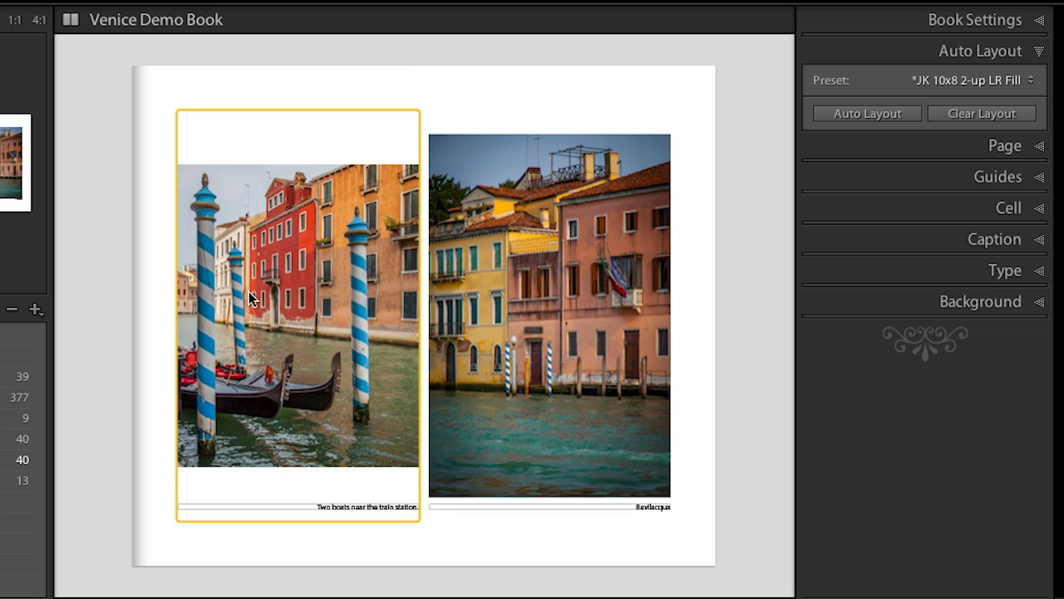
click(248, 291)
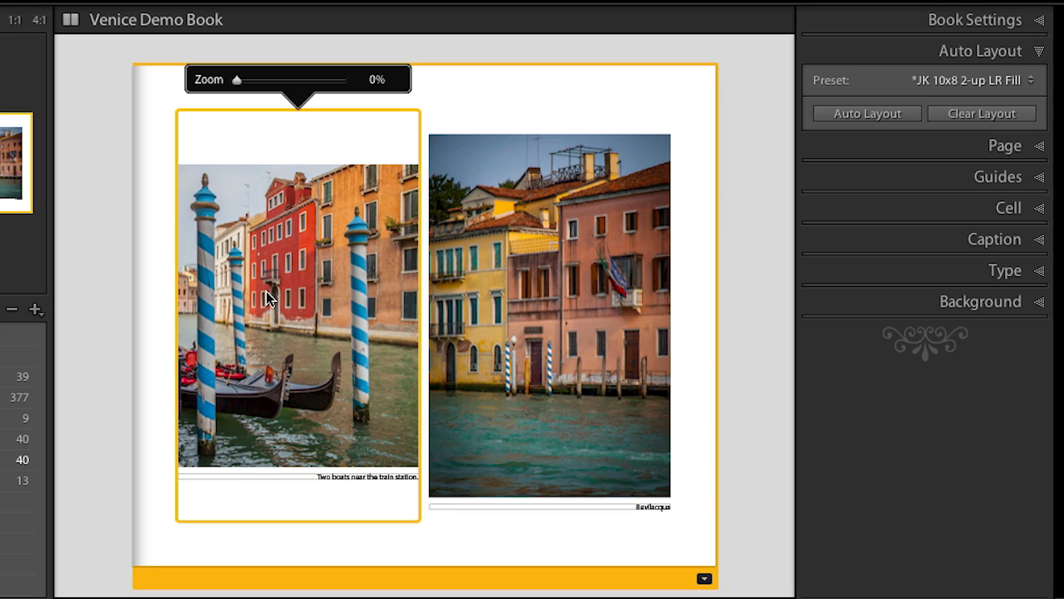
Recrop the boats photo in Develop with the Original aspect ratio, trimming it slightly from the upper-left and lower-right corners
key(r)
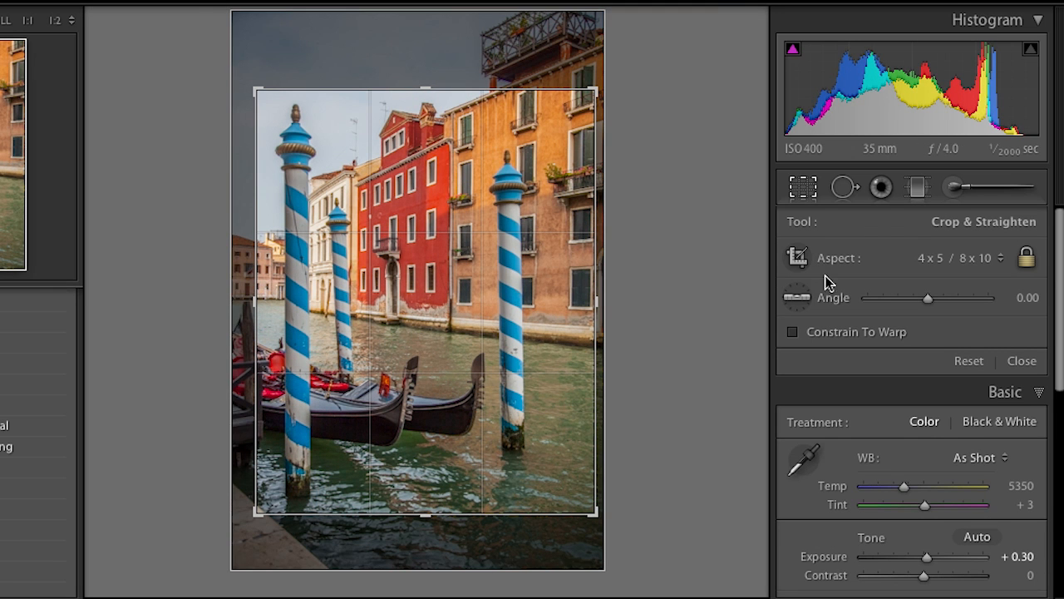
click(929, 259)
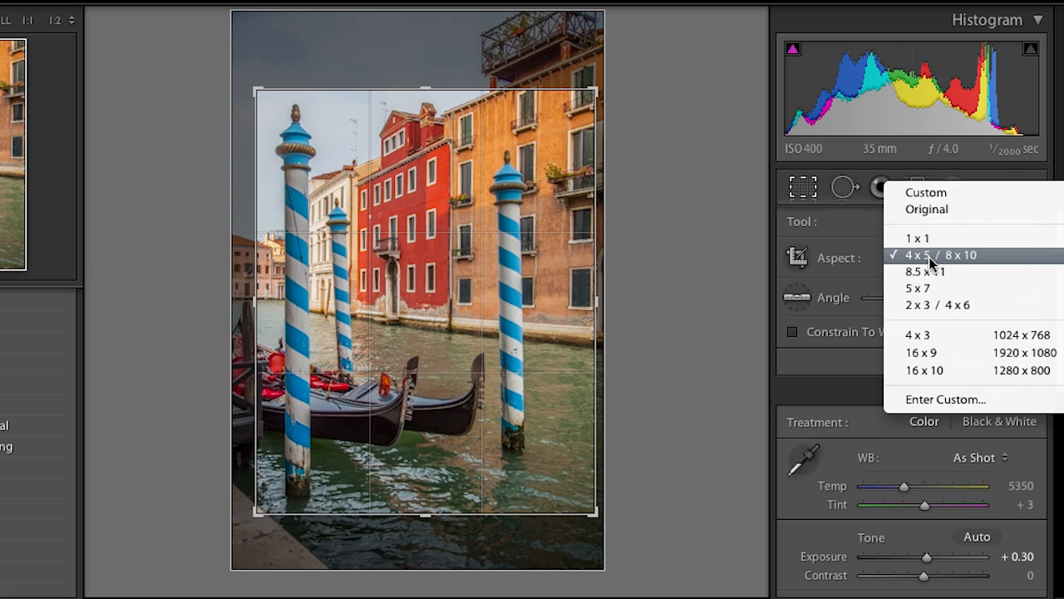
click(931, 209)
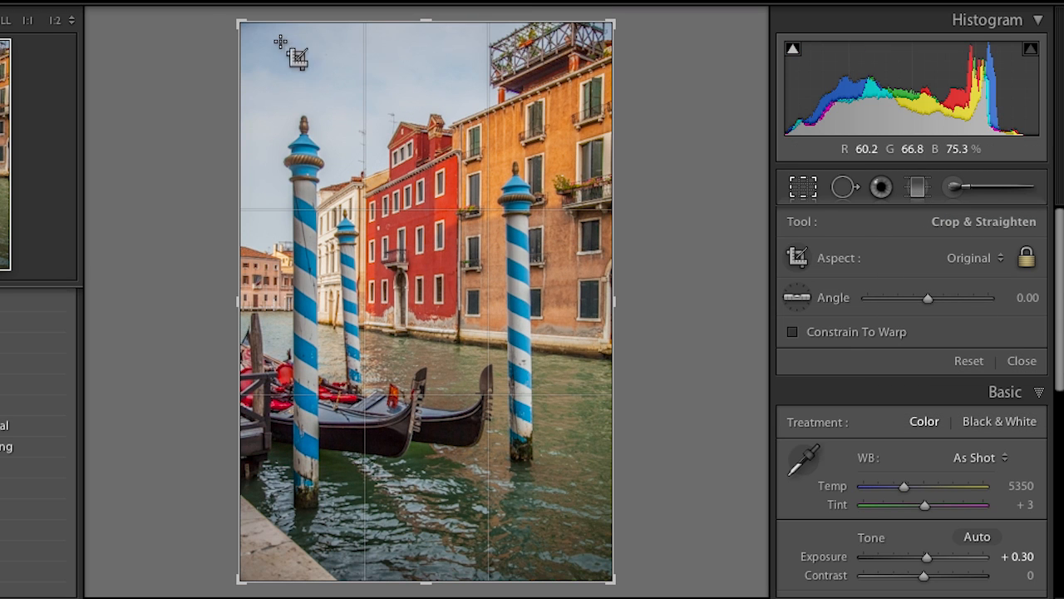
drag(240, 25, 252, 39)
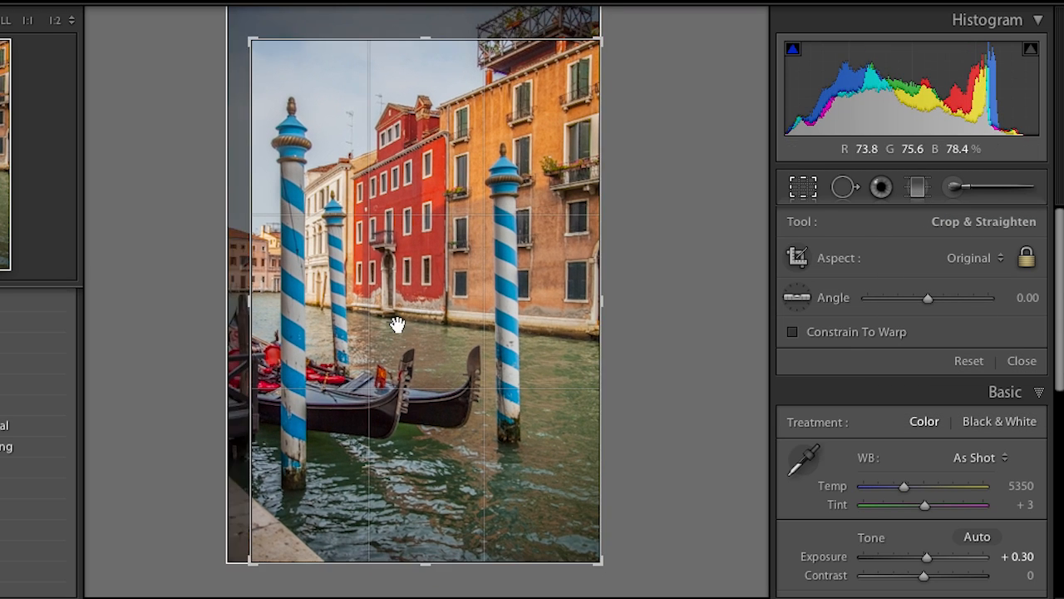
drag(596, 561, 587, 543)
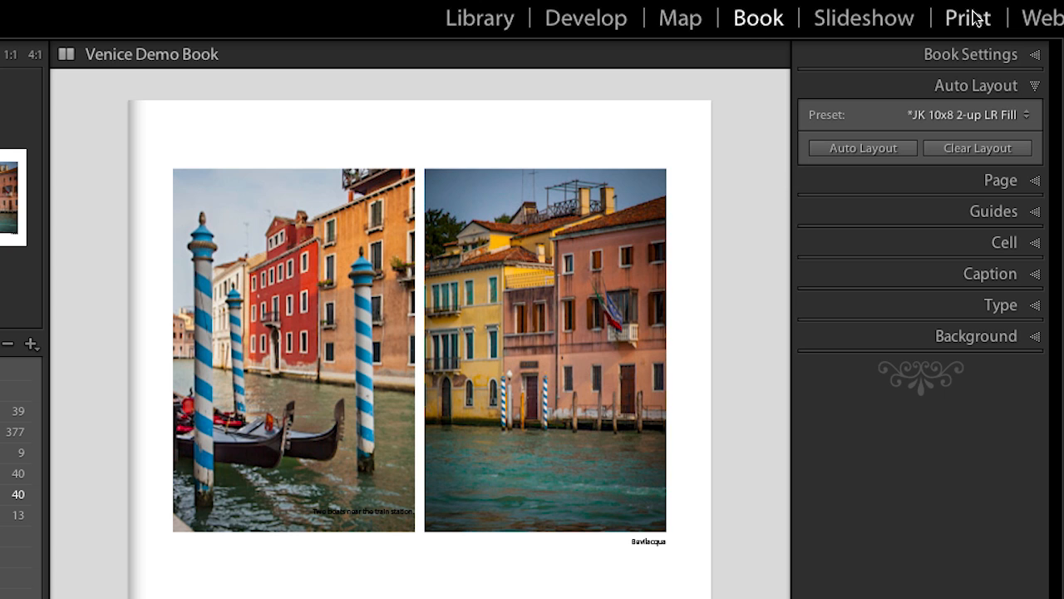
Switch to Print, apply the 9 up 7 in 300 ppi template and fill it with the nine photos from straw hat to water reflections
click(969, 18)
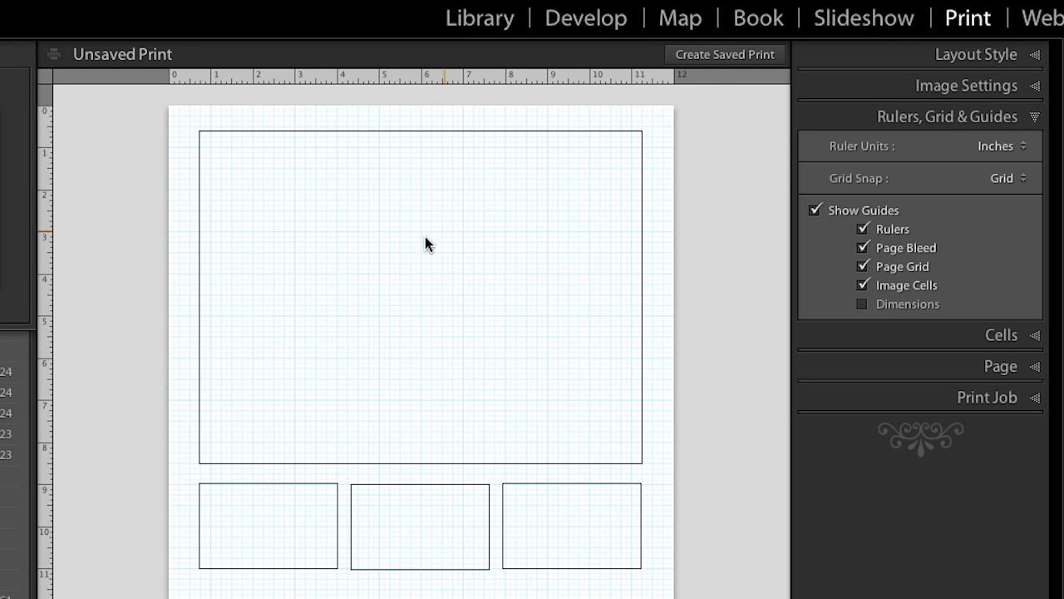
scroll(95, 383, up, 10)
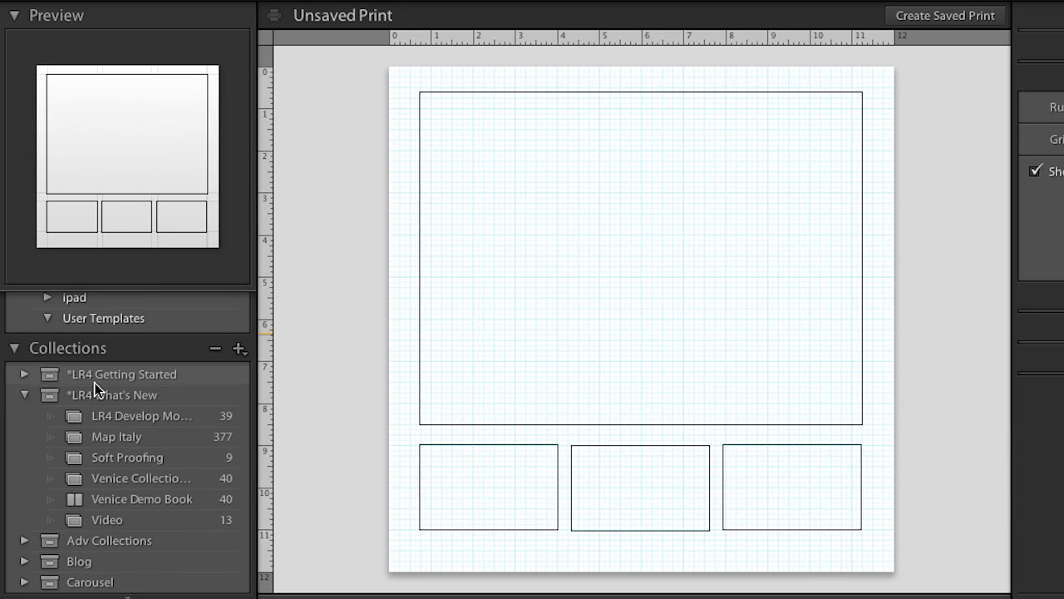
scroll(94, 383, up, 10)
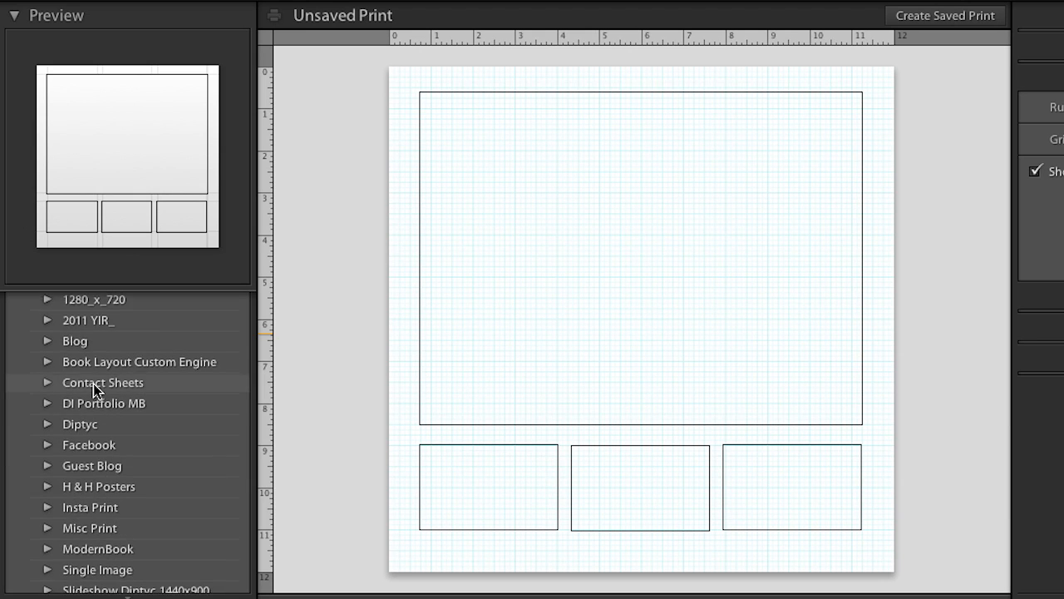
click(113, 390)
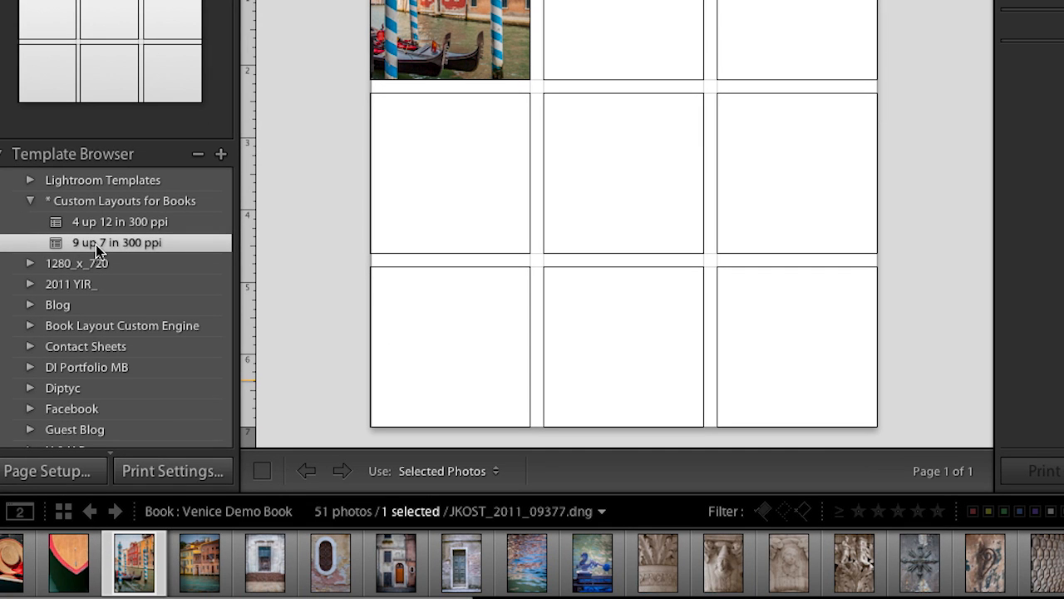
click(11, 570)
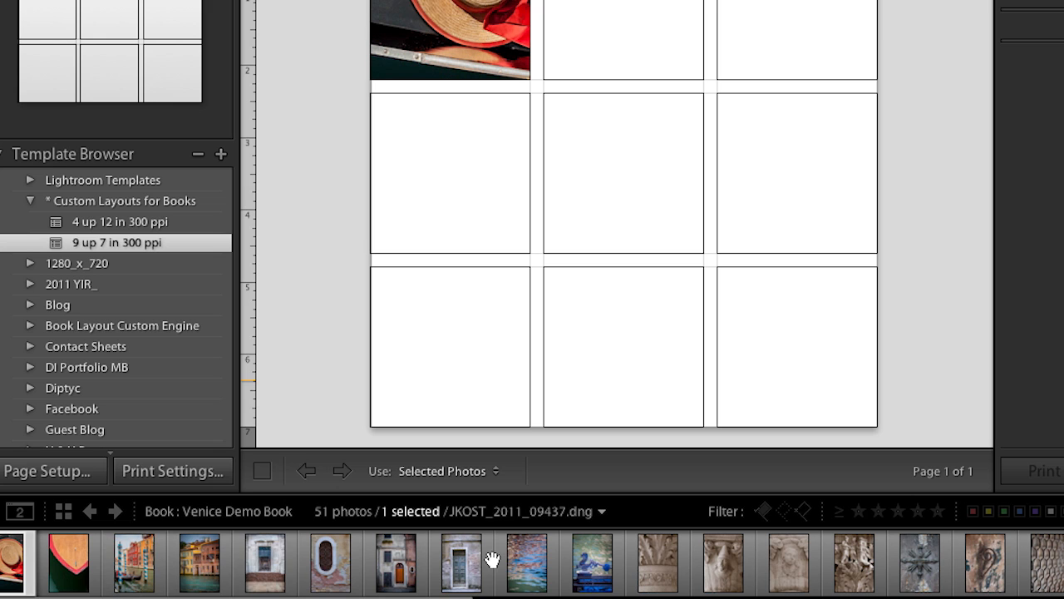
shift+click(521, 568)
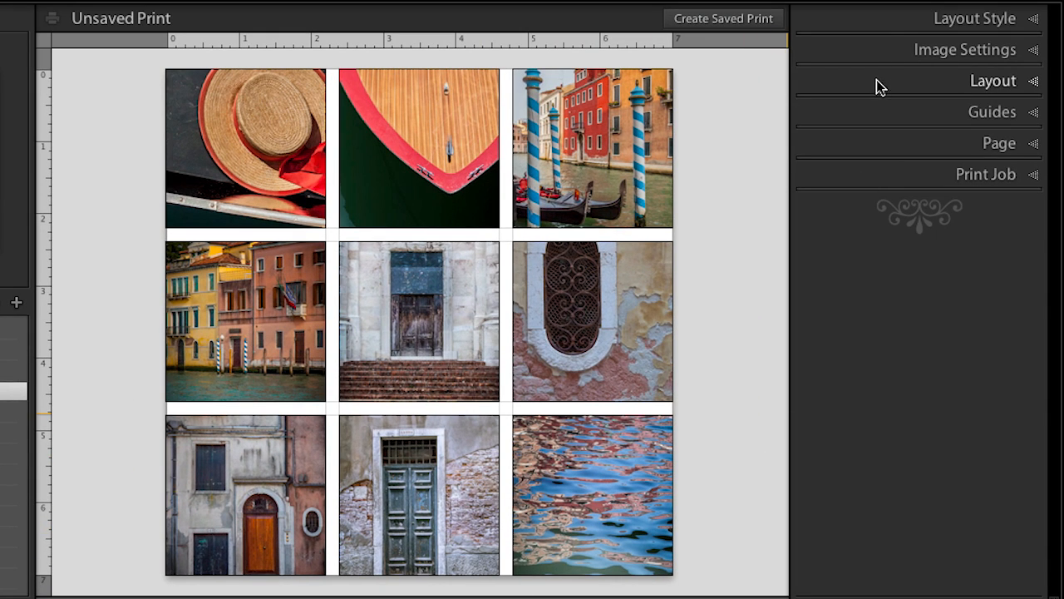
Examine the nine-photo print's layout style, page grid and cell spacing, and print job output settings
click(884, 22)
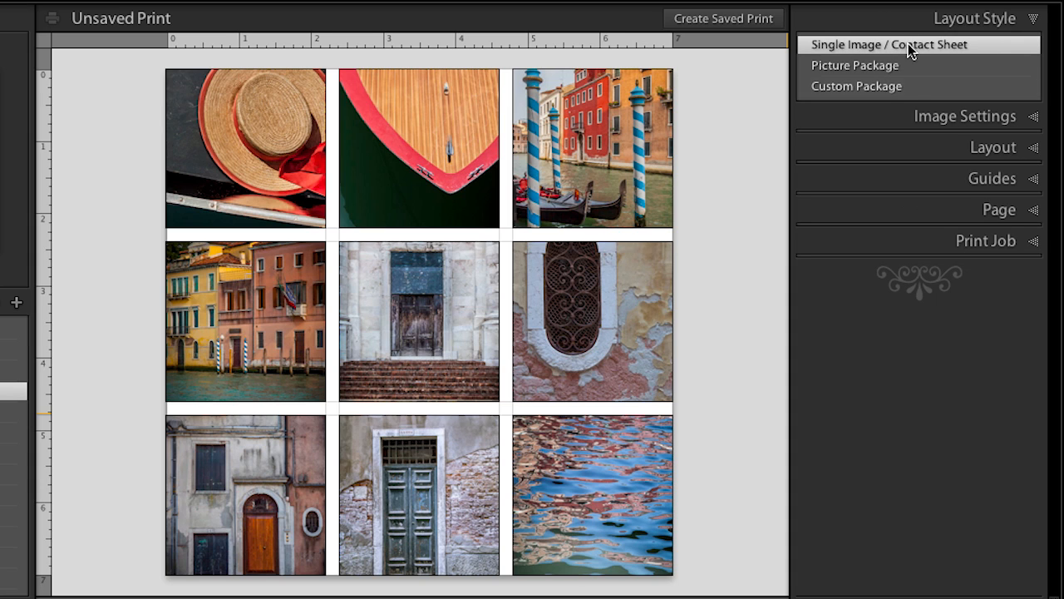
click(917, 146)
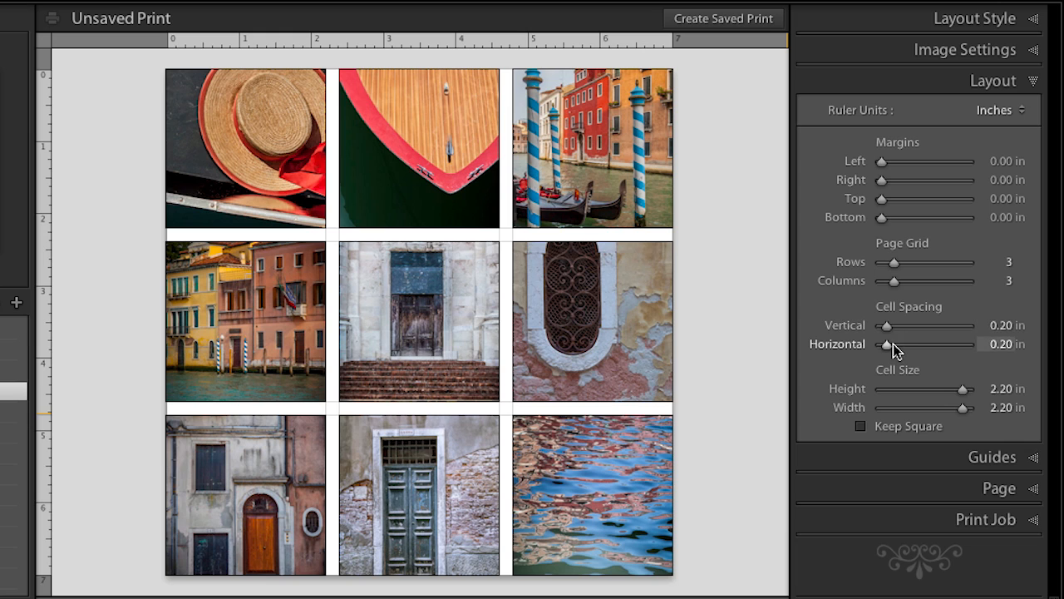
click(897, 519)
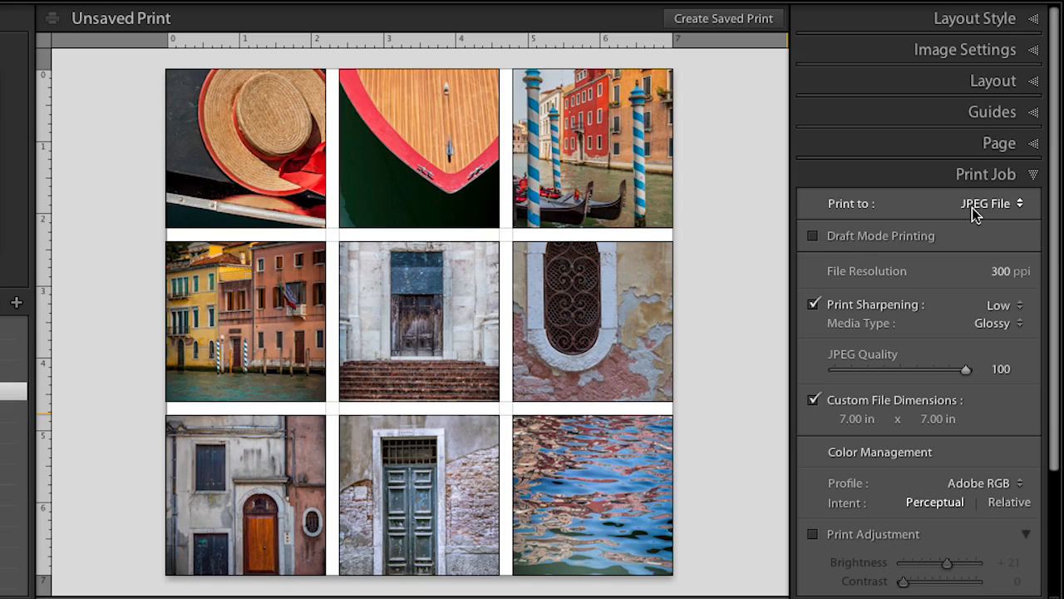
click(960, 18)
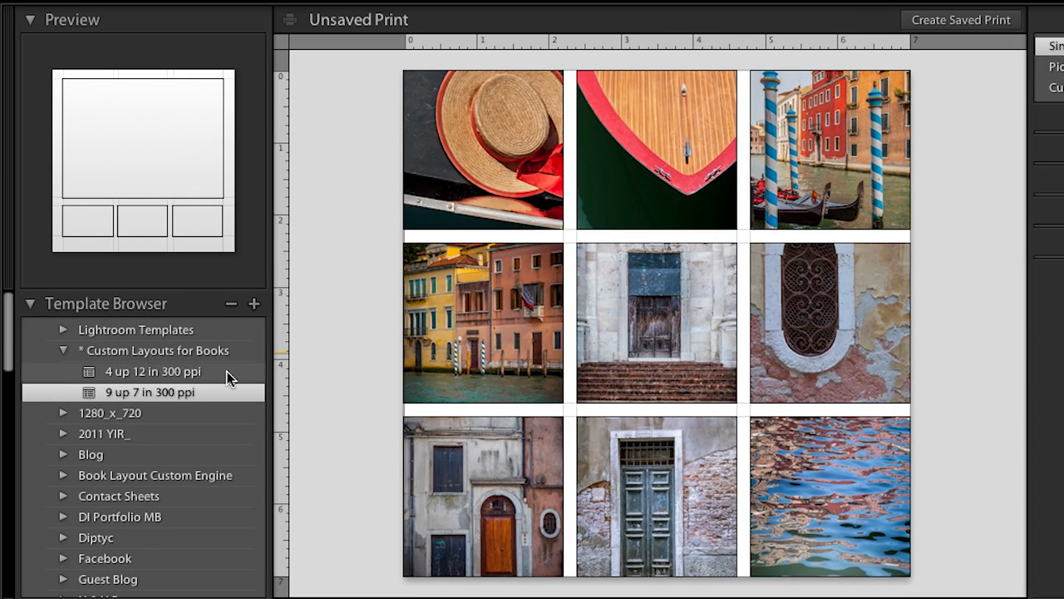
Apply the 4 up 12 in 300 ppi template, placing the green door photo large with the water, blue seahorse and orange door photos below
click(229, 372)
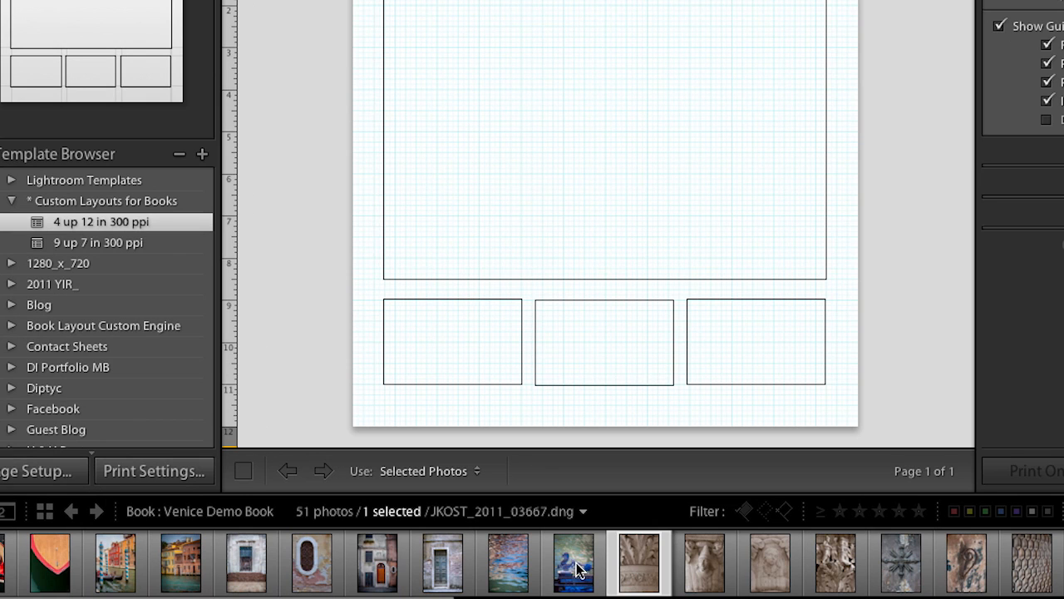
drag(573, 565, 585, 329)
drag(503, 553, 466, 349)
drag(449, 565, 493, 208)
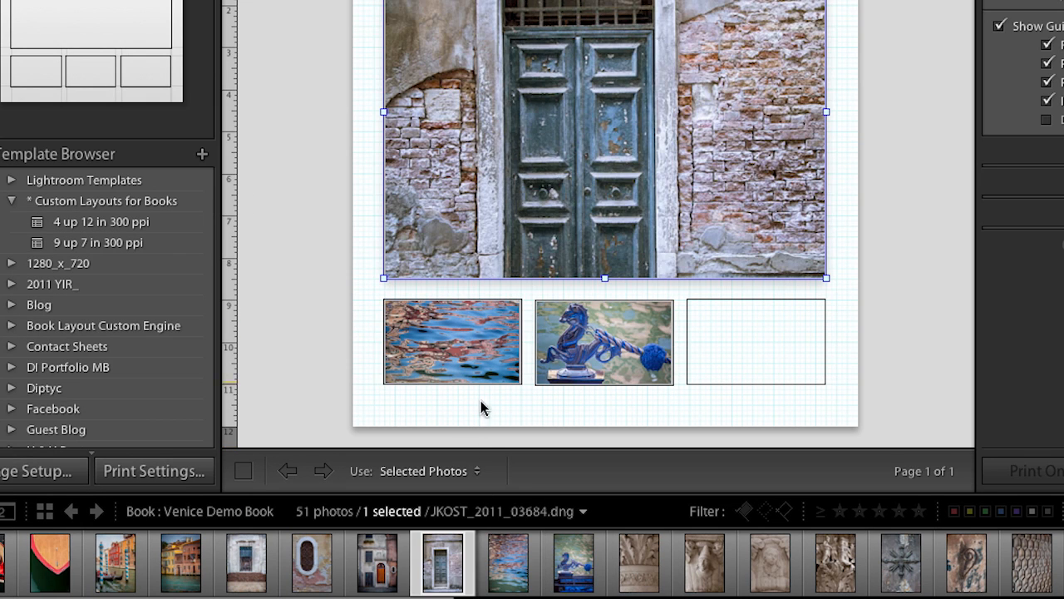
drag(364, 573, 726, 348)
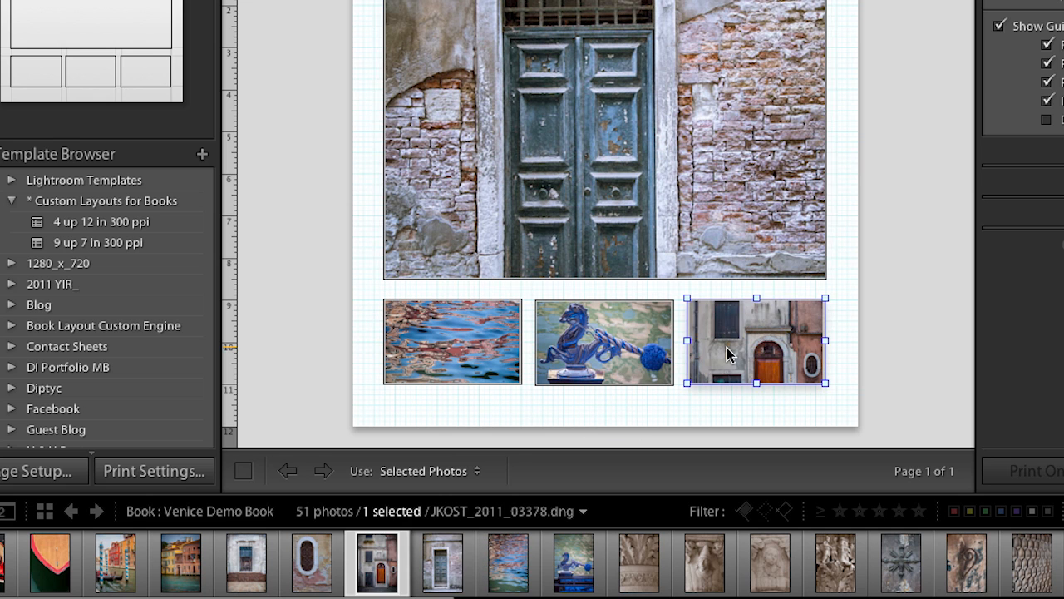
Give the four-photo print page a black background color and hide all guides
click(945, 143)
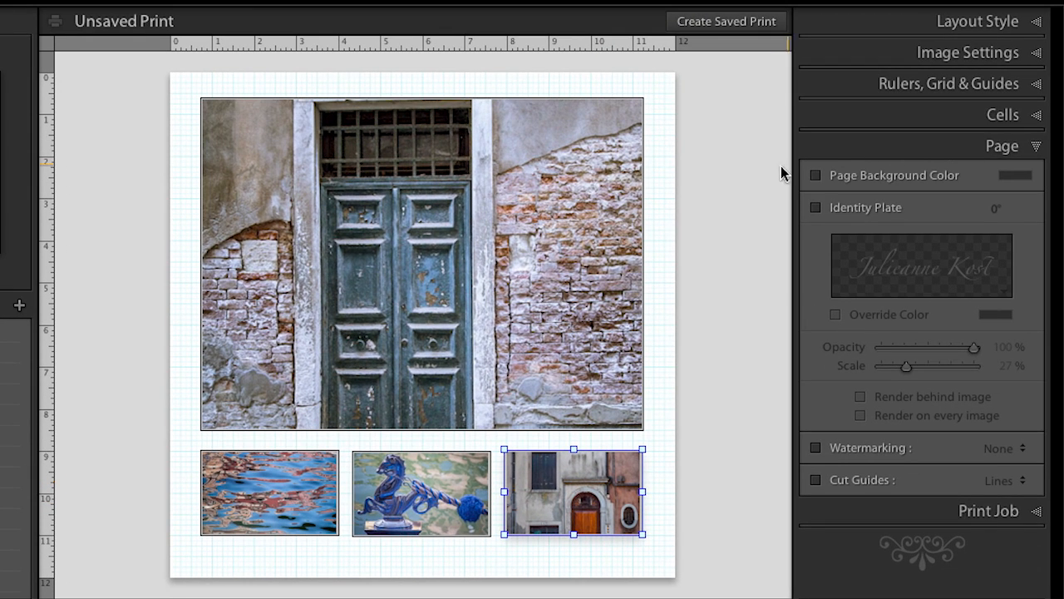
click(816, 176)
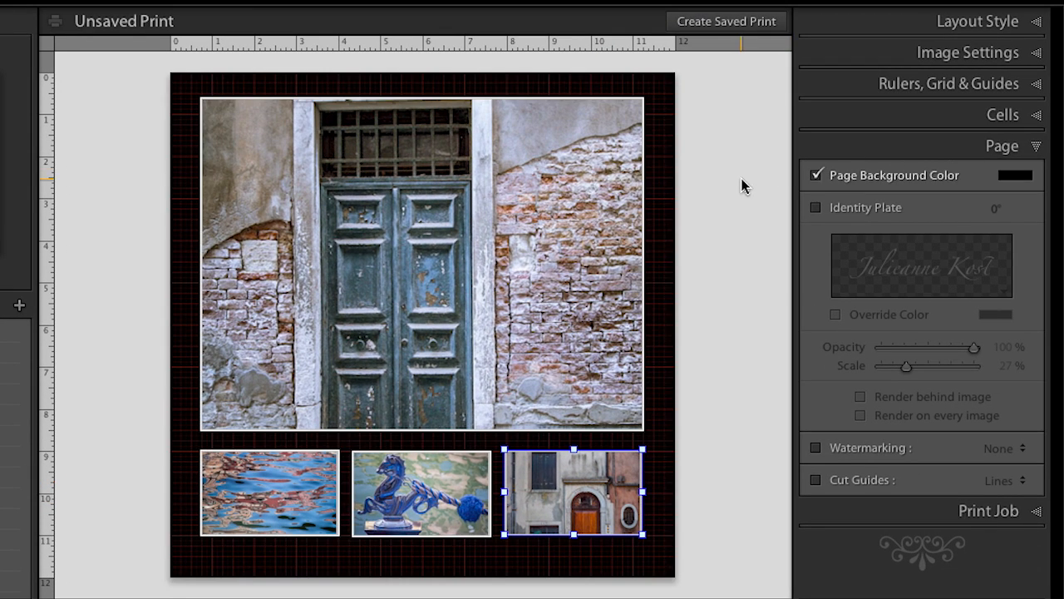
click(872, 52)
click(875, 214)
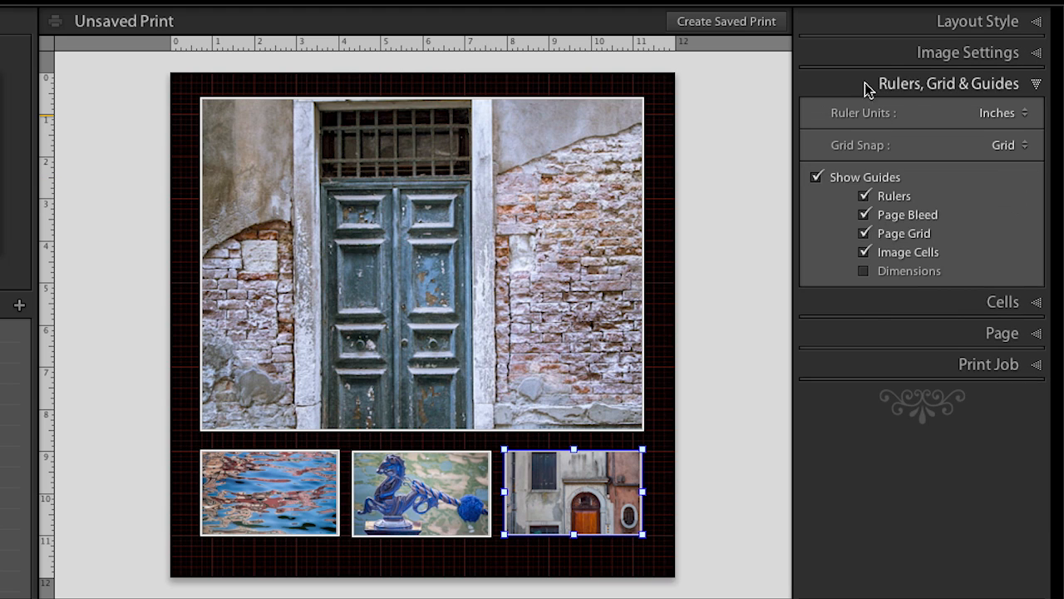
click(816, 176)
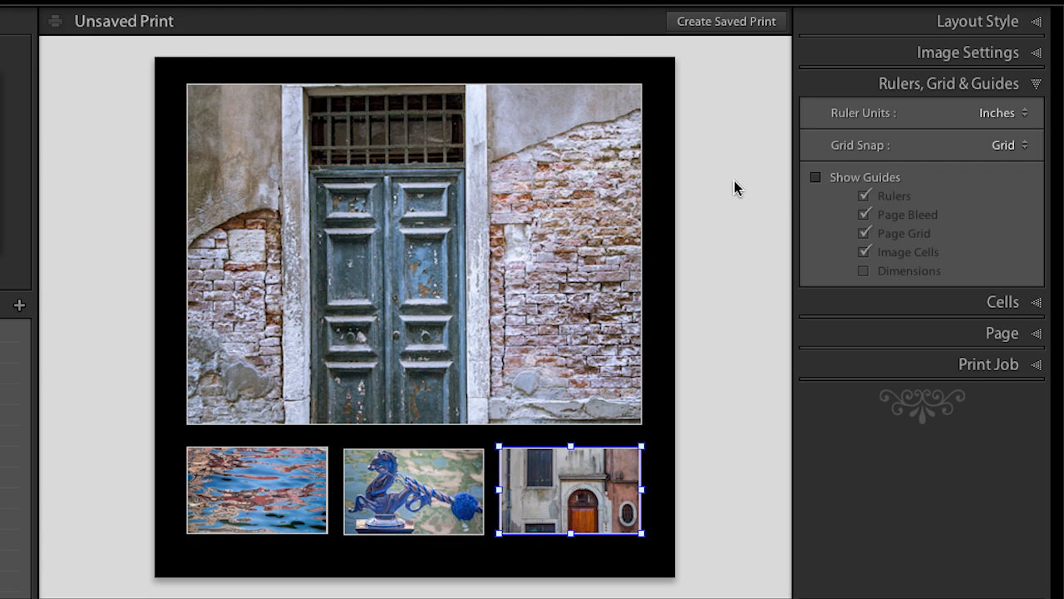
Show the print job settings and stretch the orange door photo's cell upward so it overlaps the large door photo
click(962, 369)
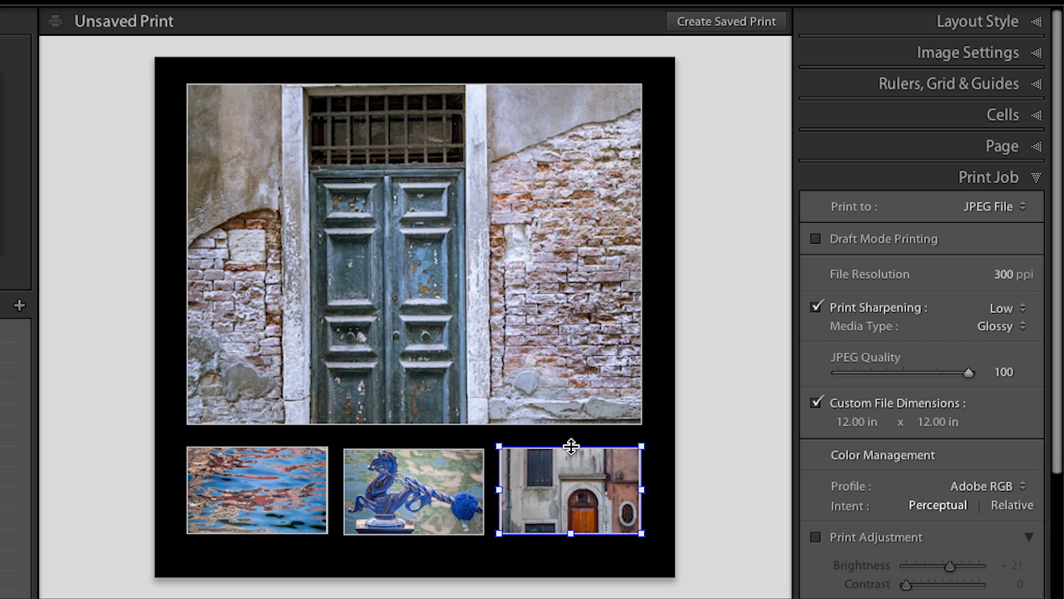
drag(570, 446, 568, 276)
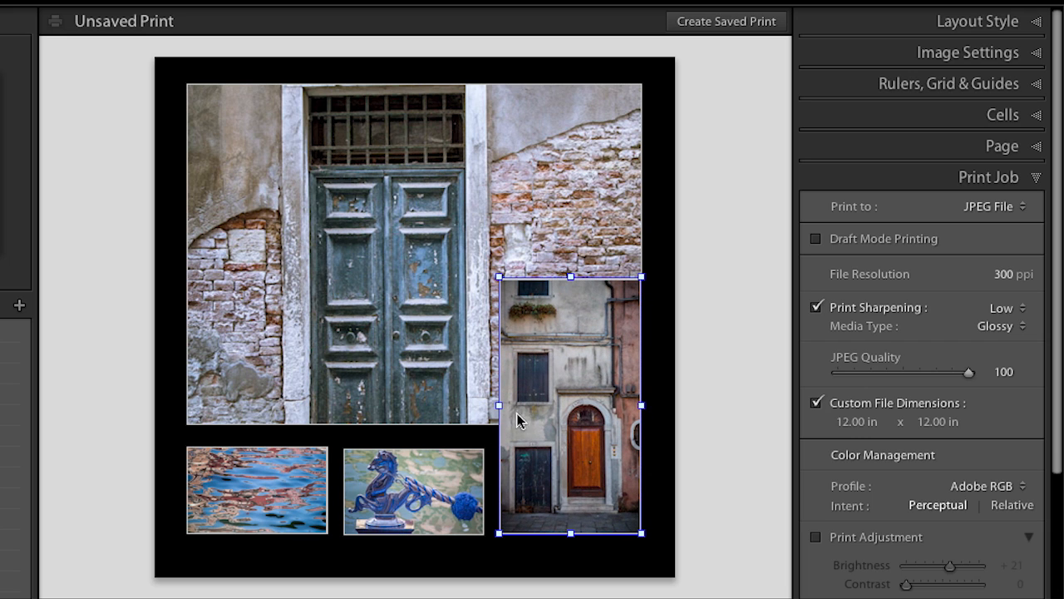
Widen the orange door photo's cell, move it over the large door and blue seahorse photos, and show its stacking order options
drag(502, 404, 444, 404)
drag(542, 423, 497, 413)
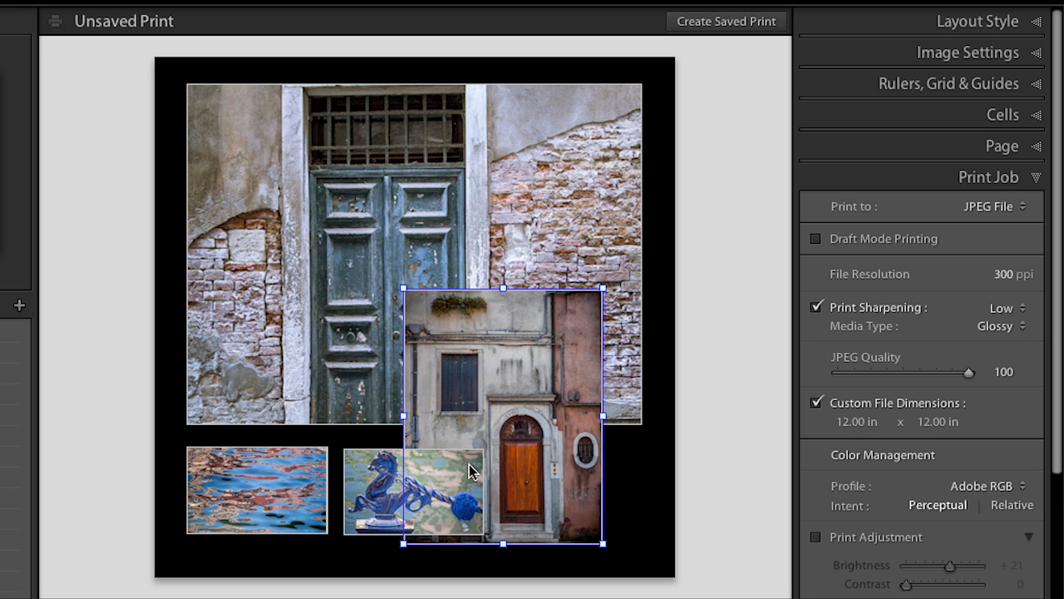
right_click(511, 382)
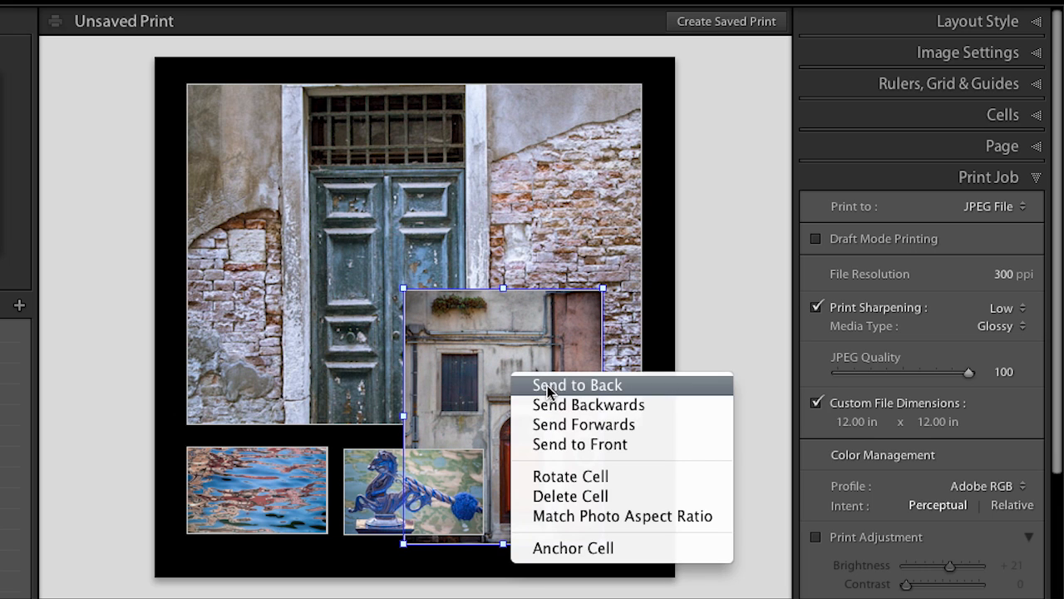
click(506, 339)
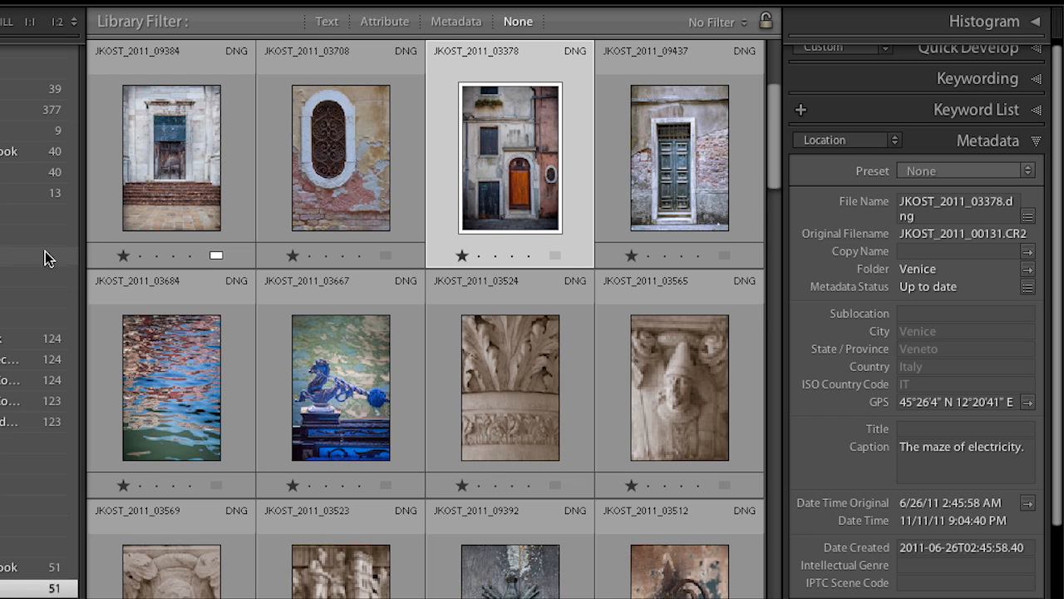
Open the 2011 YIR 01 The Red Thread book in multi-page view and check the resolution warning on page 3's second photo
scroll(39, 332, down, 2)
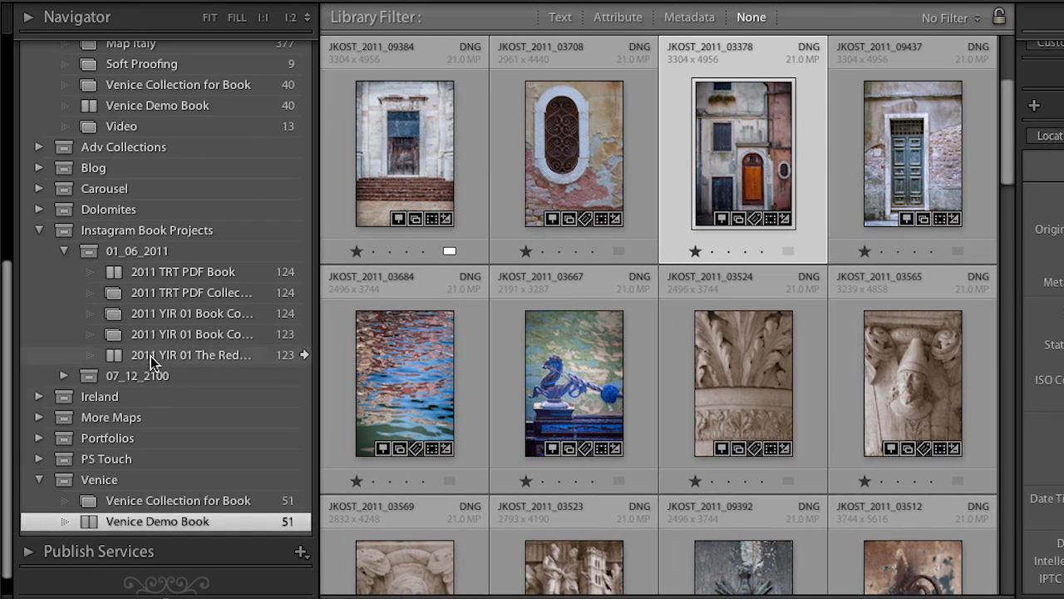
click(304, 355)
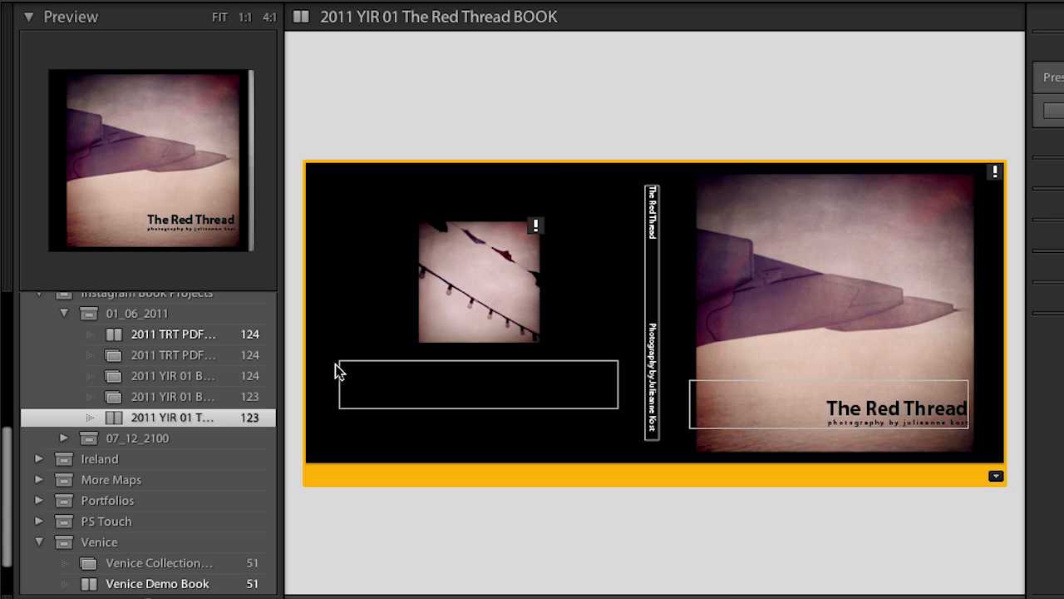
key(ctrl+e)
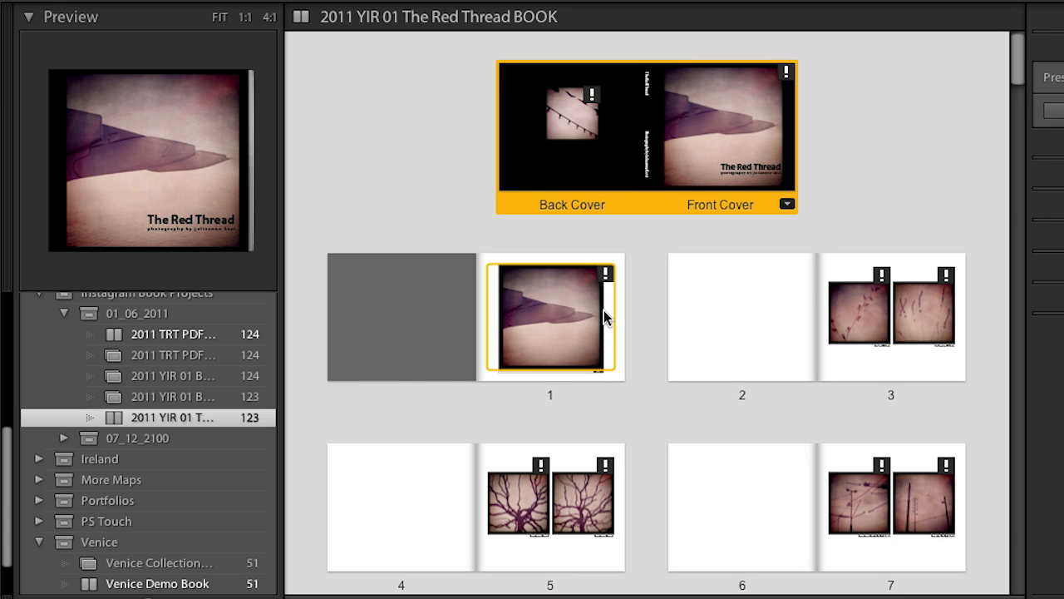
click(947, 278)
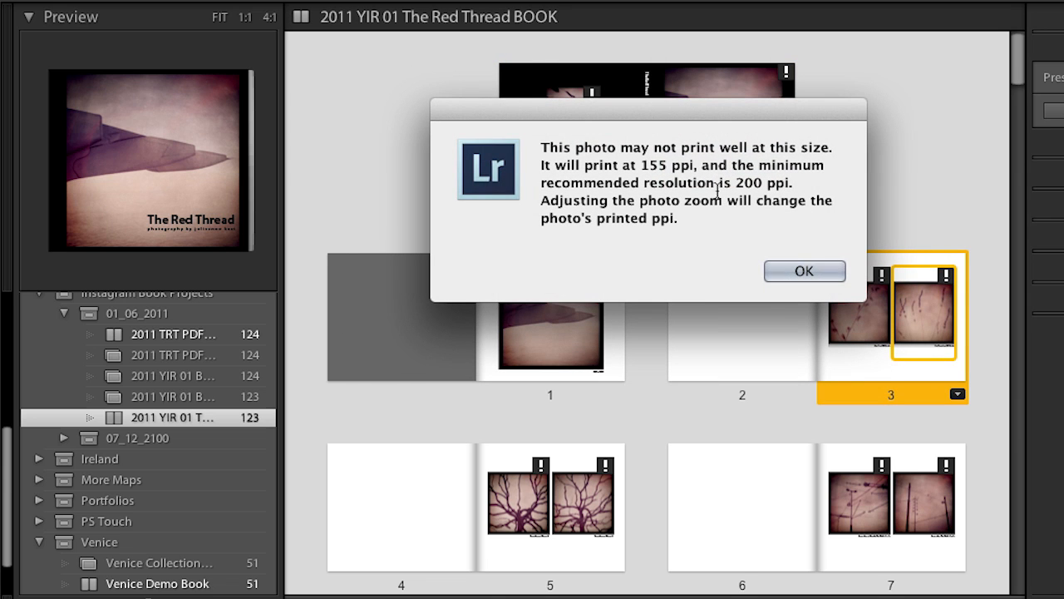